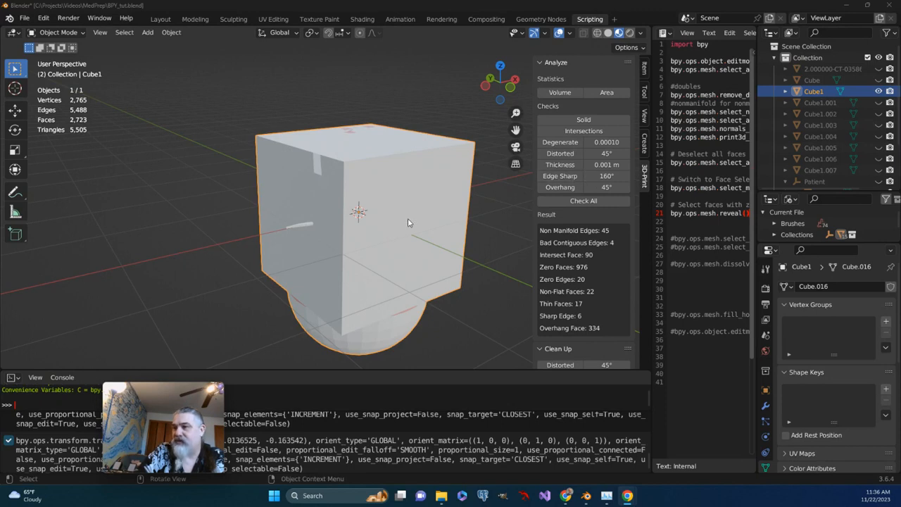
# Run all 3D-print checks on Cube1 and apply Shade Smooth to the object
pyautogui.click(586, 202)
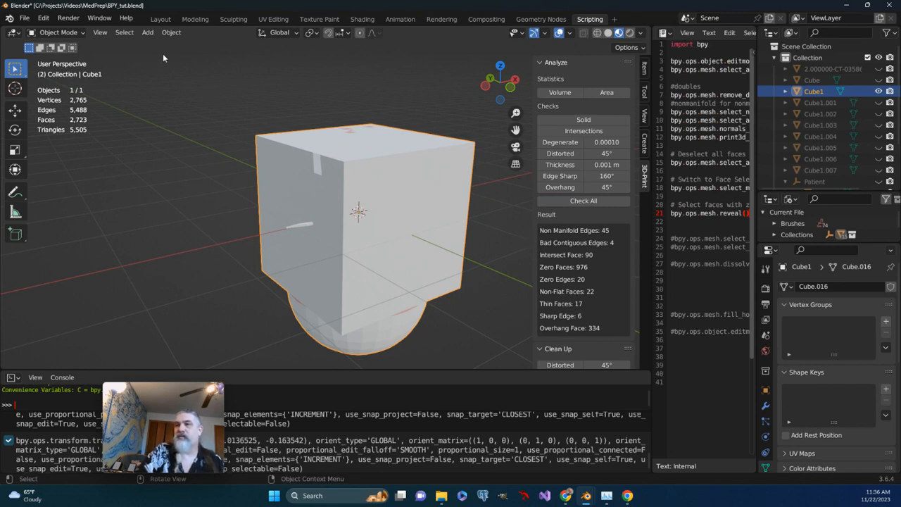
pyautogui.moveTo(163, 53); pyautogui.dragTo(317, 155, button='middle')
pyautogui.click(169, 33)
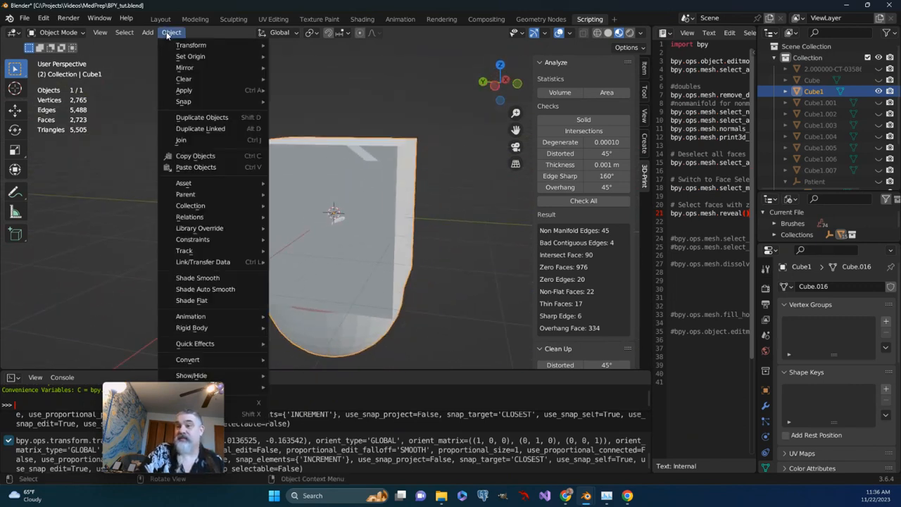
pyautogui.click(191, 280)
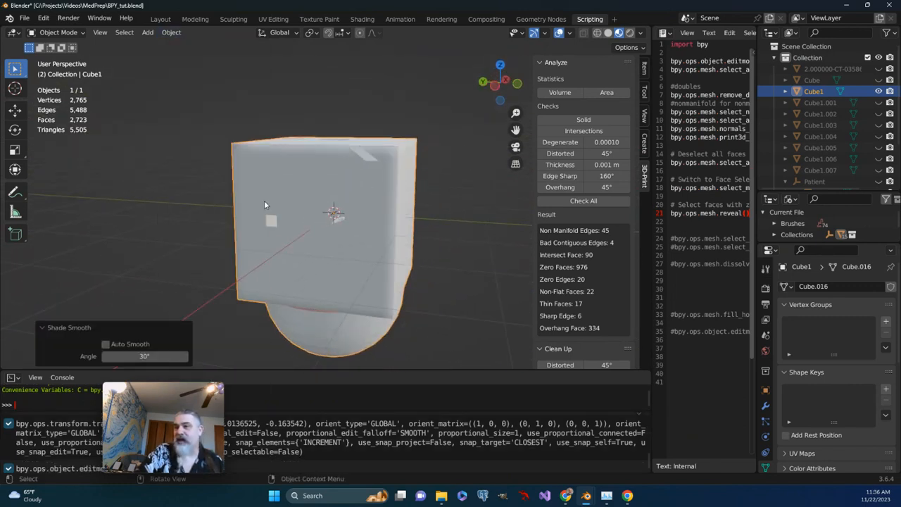
pyautogui.moveTo(264, 205); pyautogui.dragTo(361, 205, button='middle')
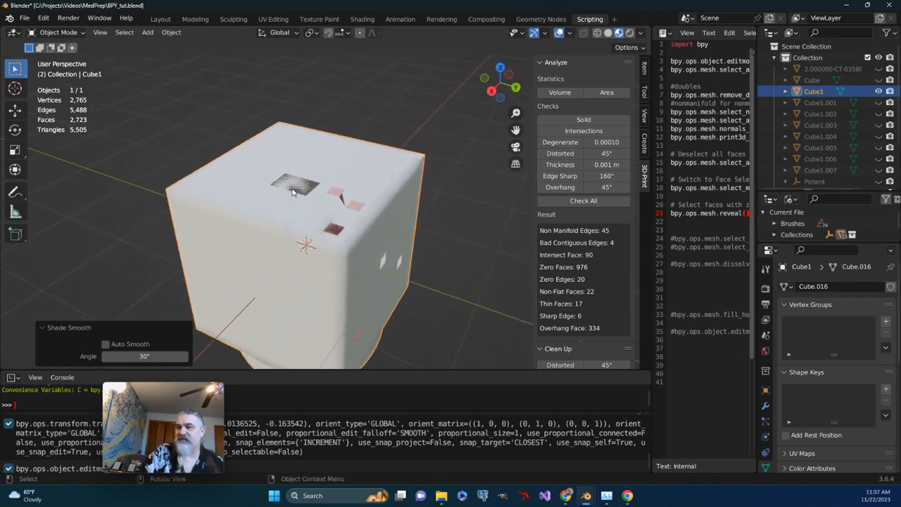
pyautogui.moveTo(293, 192); pyautogui.dragTo(458, 163, button='middle')
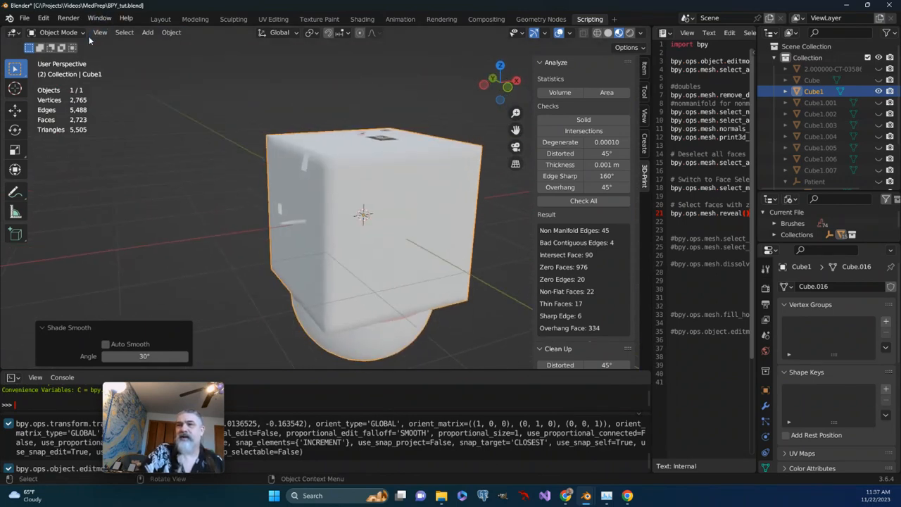
# Enter Edit Mode on Cube1, select the reported non-manifold edges and inspect them on the cube's top
pyautogui.click(81, 33)
pyautogui.click(73, 57)
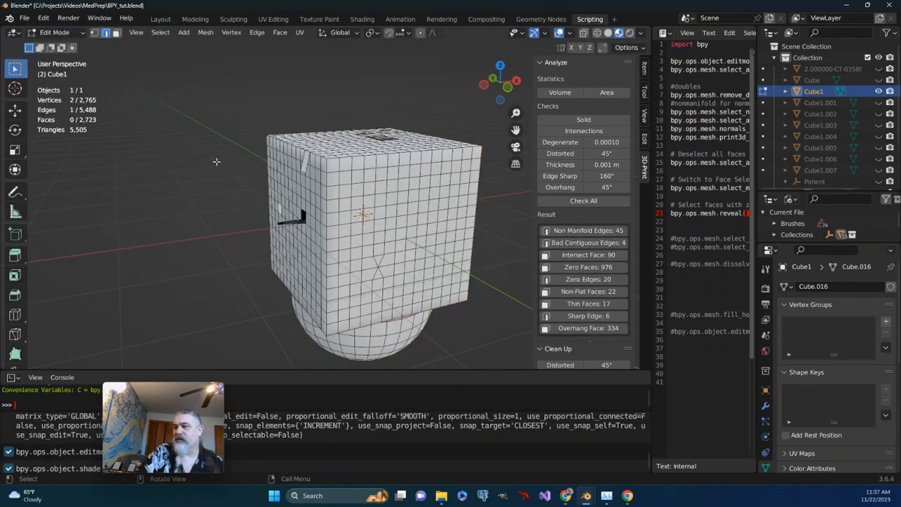
pyautogui.moveTo(195, 175); pyautogui.dragTo(246, 176, button='middle')
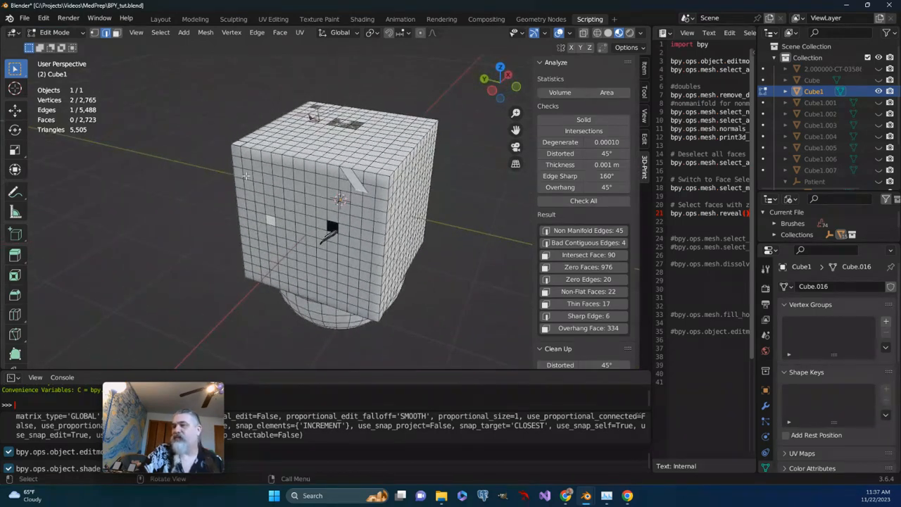
pyautogui.click(575, 231)
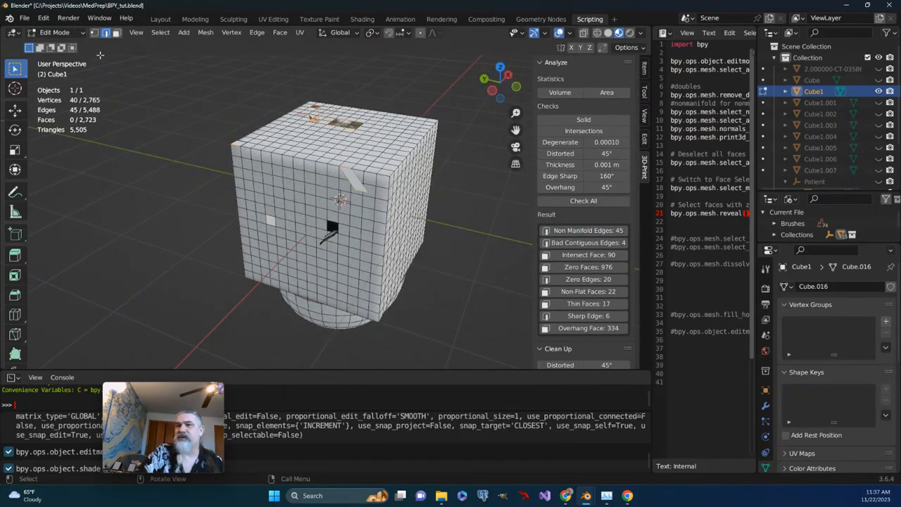
pyautogui.scroll(3, 296, 121)
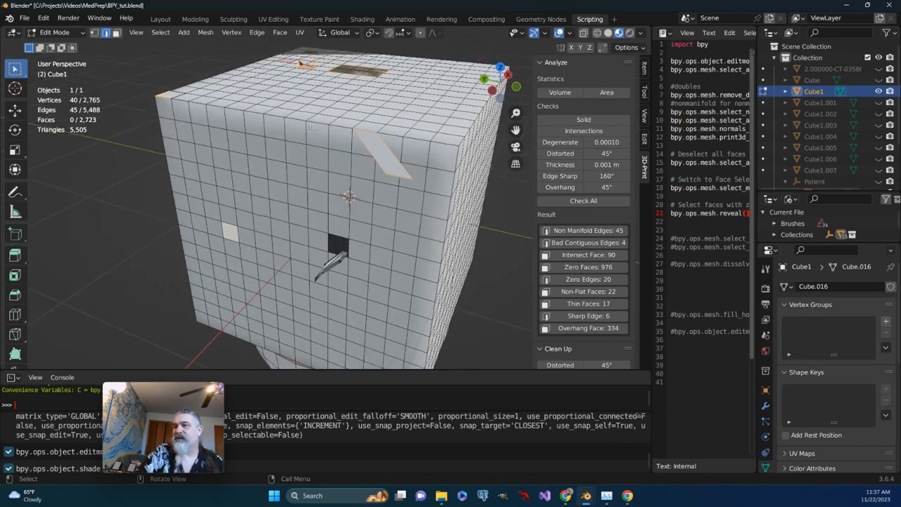
pyautogui.moveTo(309, 127); pyautogui.dragTo(200, 192, button='middle')
pyautogui.scroll(5, 378, 213)
pyautogui.scroll(-4, 375, 213)
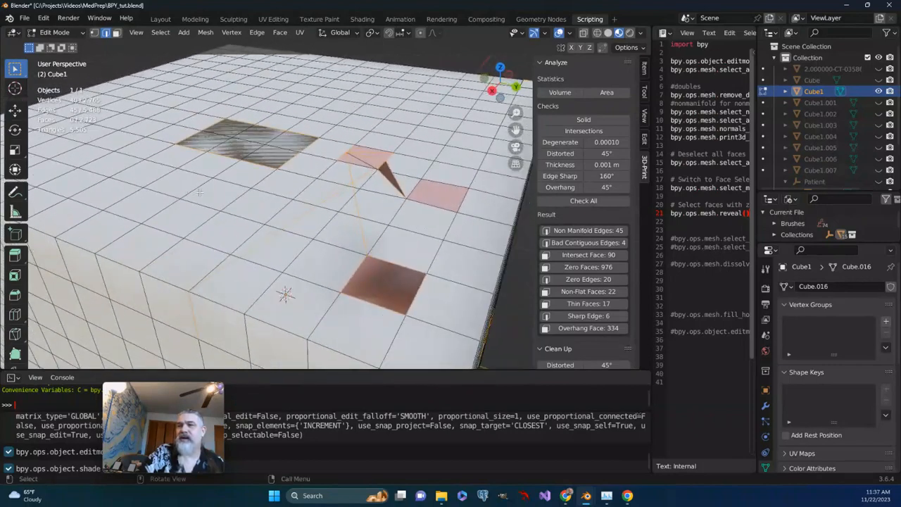
# In face select mode, move the striped rectangular face on the cube's top by about -0.068, 0.064 and 0.110 m in X, Y and Z
pyautogui.click(117, 33)
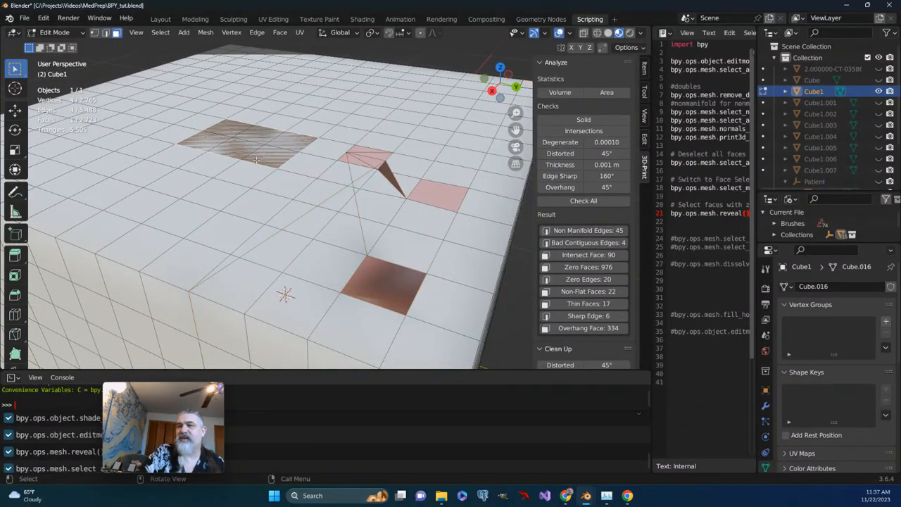
pyautogui.moveTo(255, 161); pyautogui.dragTo(304, 145, button='middle')
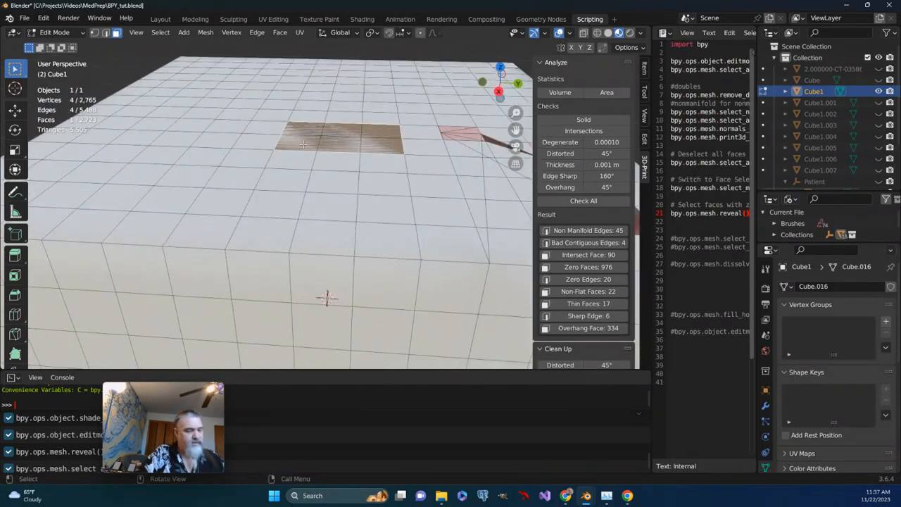
pyautogui.press('g')
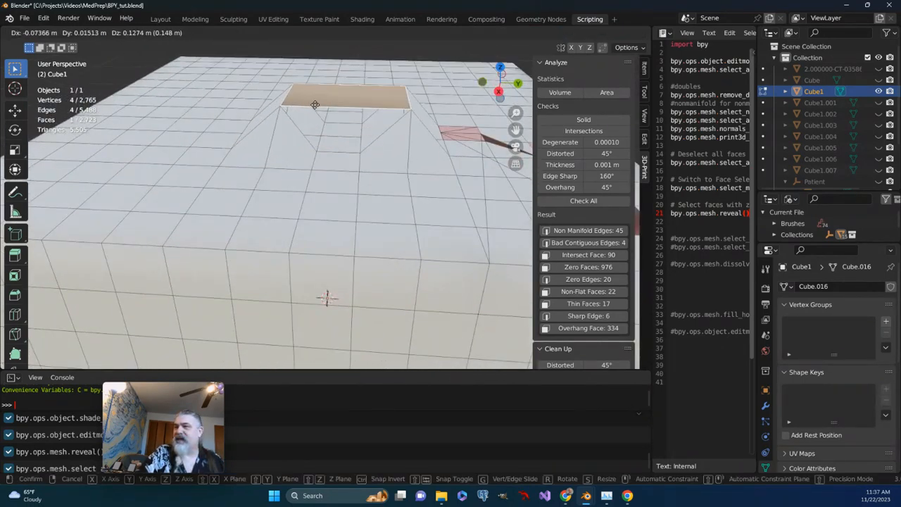
pyautogui.click(331, 121)
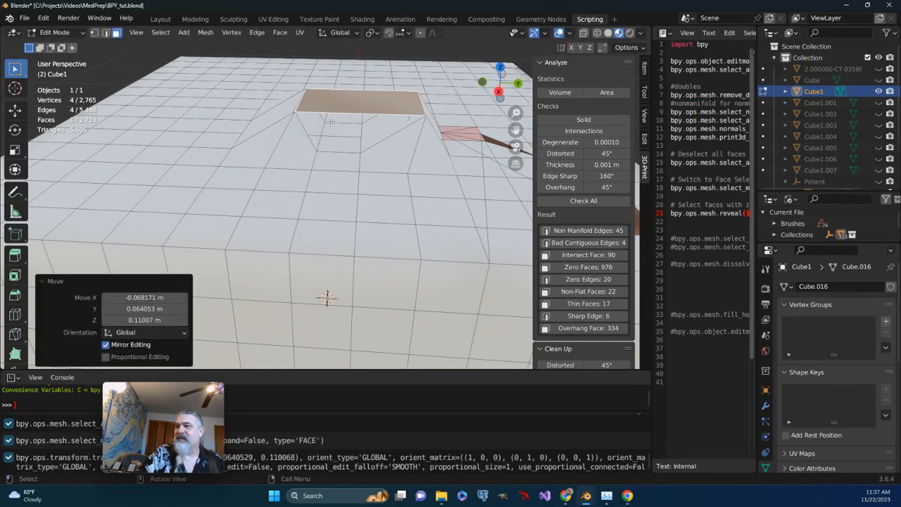
pyautogui.moveTo(331, 121); pyautogui.dragTo(261, 93, button='middle')
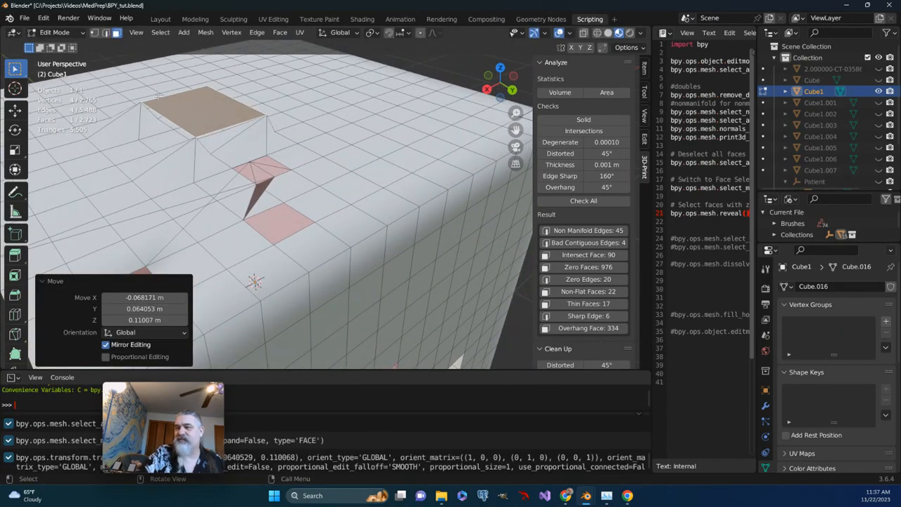
pyautogui.moveTo(171, 119); pyautogui.dragTo(307, 103, button='middle')
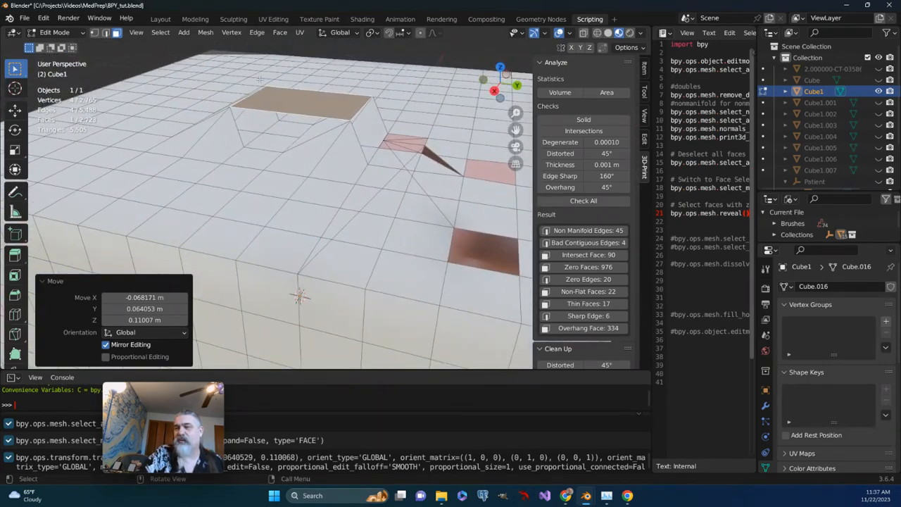
pyautogui.moveTo(284, 136); pyautogui.dragTo(232, 128, button='middle')
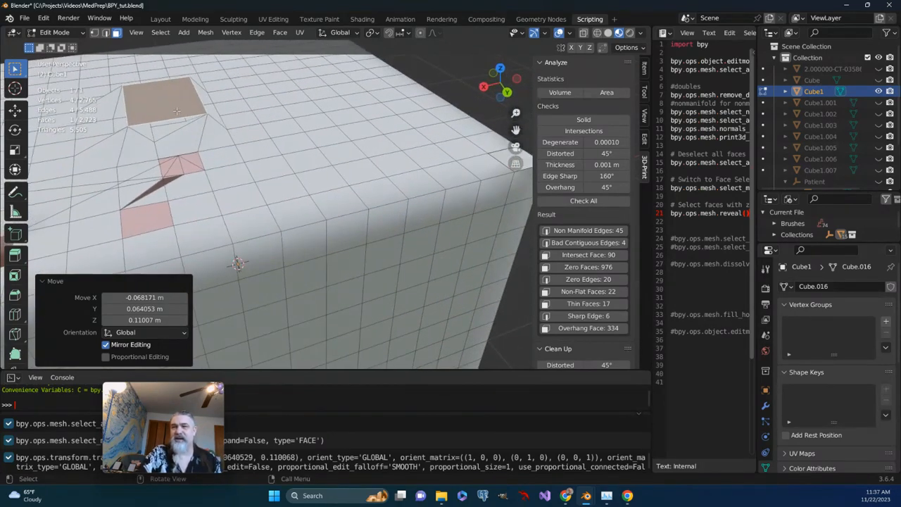
pyautogui.moveTo(176, 110); pyautogui.dragTo(251, 164, button='middle')
pyautogui.scroll(-3, 351, 147)
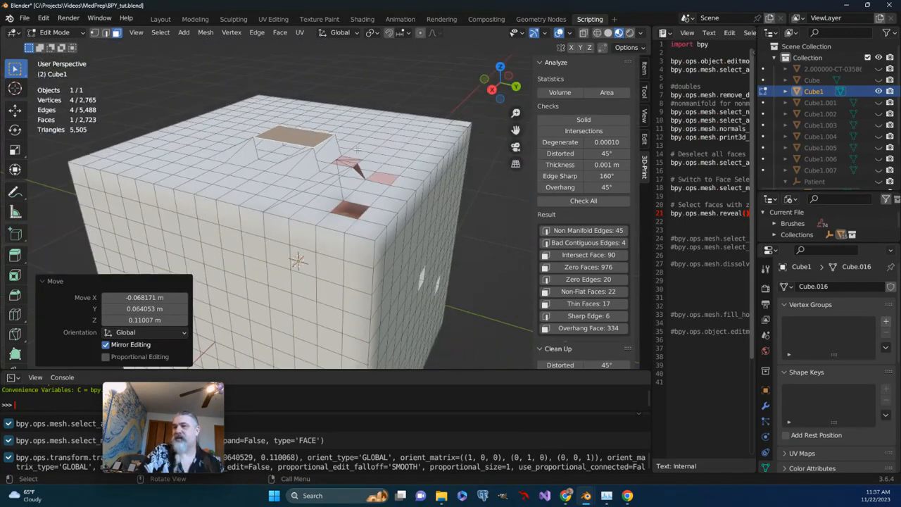
# Select the reported non-manifold edges in edge select mode and examine them around the raised rectangular face
pyautogui.moveTo(351, 147); pyautogui.dragTo(326, 164, button='middle')
pyautogui.scroll(2, 290, 214)
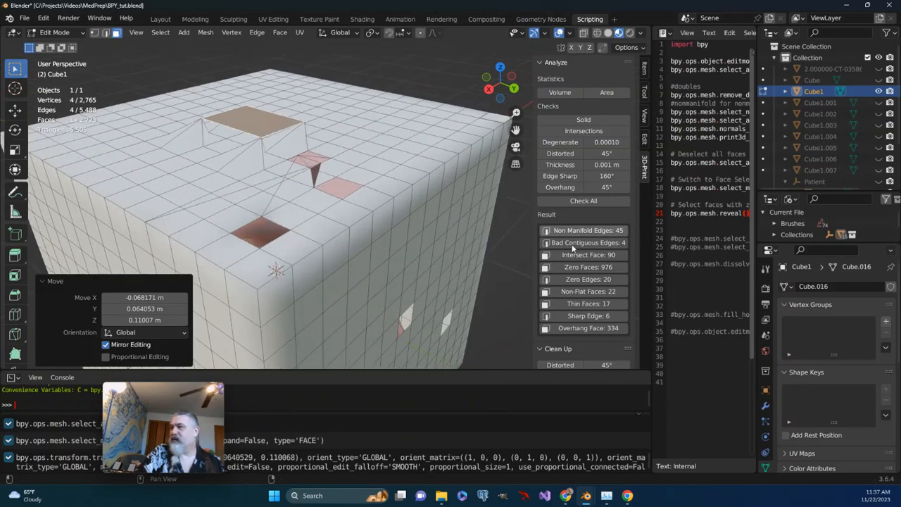
pyautogui.click(105, 32)
pyautogui.click(584, 230)
pyautogui.moveTo(345, 224); pyautogui.dragTo(263, 202, button='middle')
pyautogui.scroll(2, 239, 203)
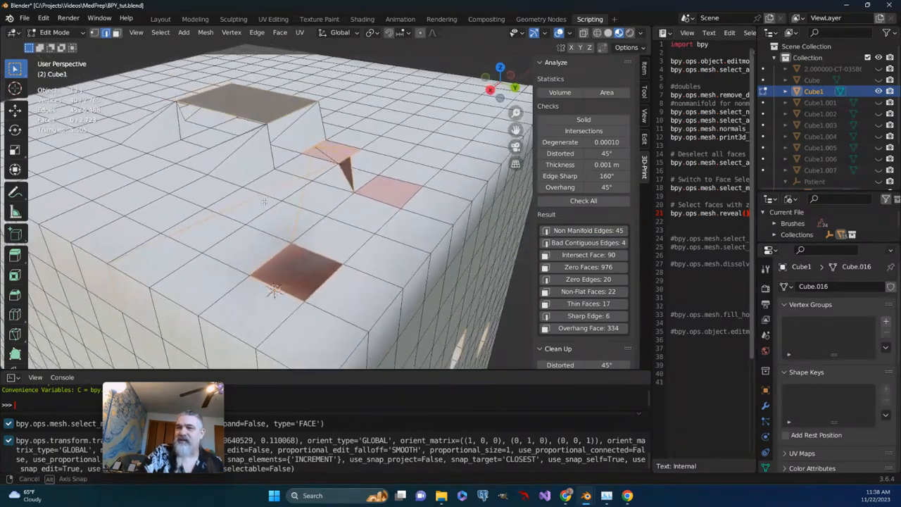
# Try moving the long edge across the cube's top by about -0.048, -0.059 and 0.125 m in X, Y and Z, and undo the move
pyautogui.click(202, 220)
pyautogui.press('g')
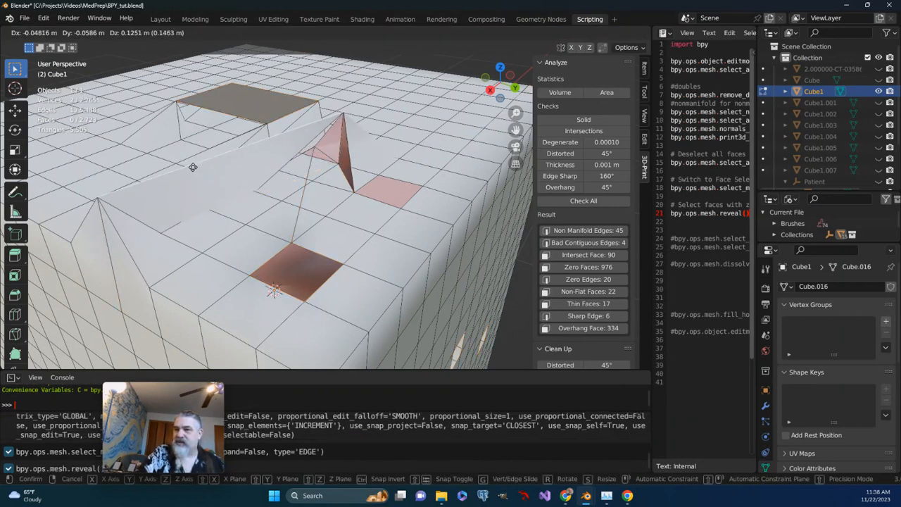
pyautogui.click(194, 169)
pyautogui.moveTo(219, 181); pyautogui.dragTo(215, 206, button='middle')
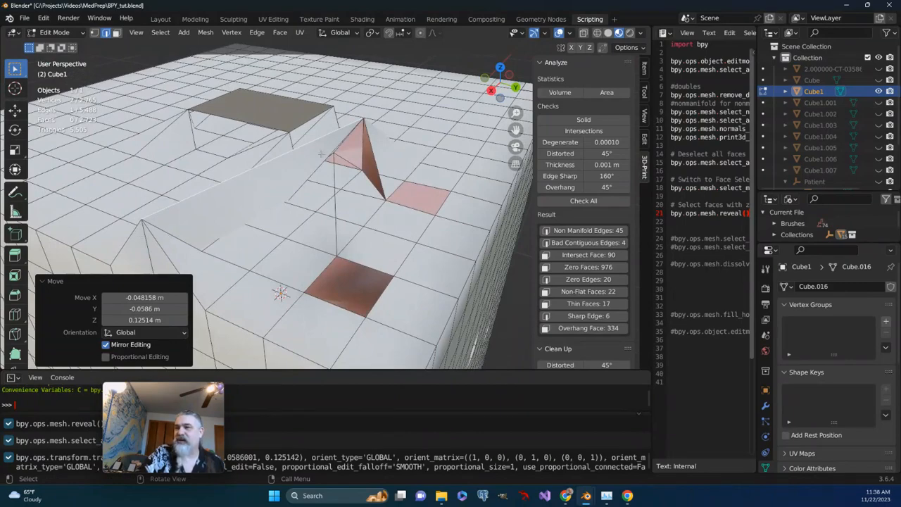
pyautogui.moveTo(324, 169); pyautogui.dragTo(394, 266, button='middle')
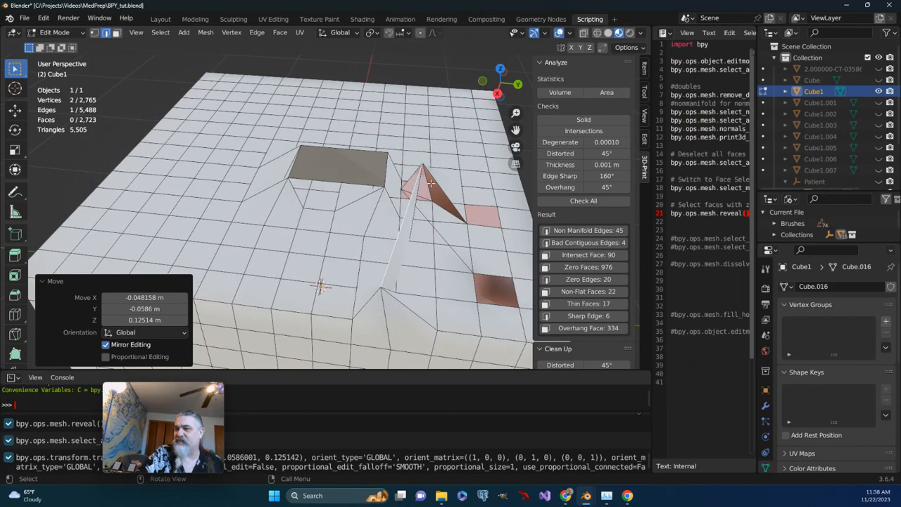
pyautogui.scroll(-4, 394, 258)
pyautogui.moveTo(395, 258); pyautogui.dragTo(368, 250, button='middle')
pyautogui.scroll(5, 333, 231)
pyautogui.moveTo(329, 215); pyautogui.dragTo(358, 240, button='middle')
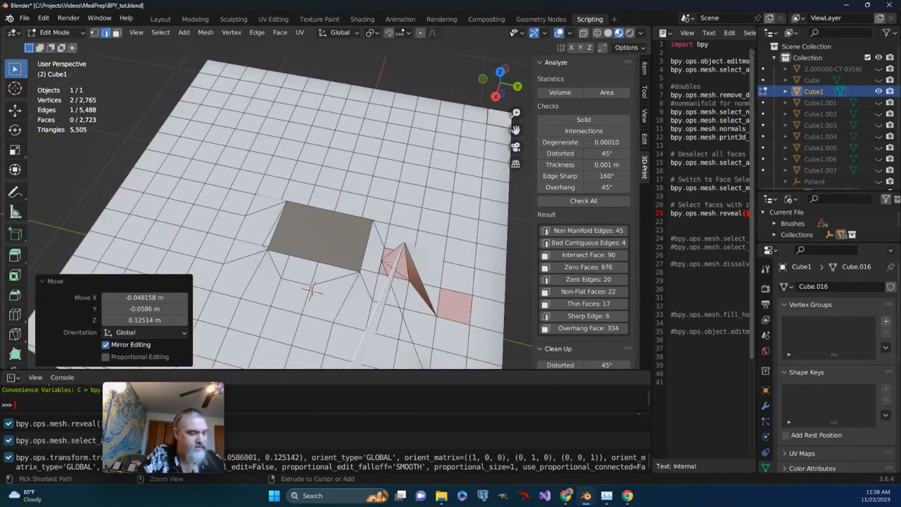
pyautogui.hotkey('ctrl', 'z')
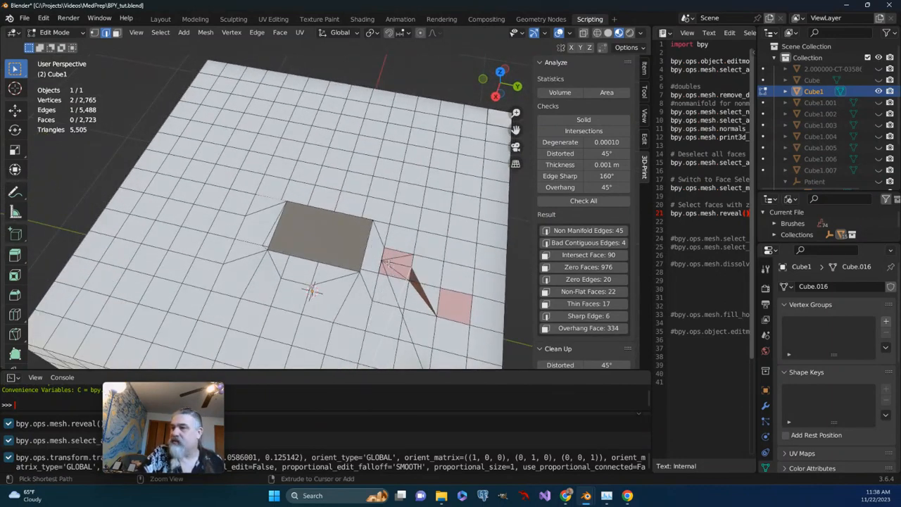
# In vertex select mode, move the corner vertex of the pink face patch by about -0.060, 0.039 and 0.036 m in X, Y and Z
pyautogui.click(94, 32)
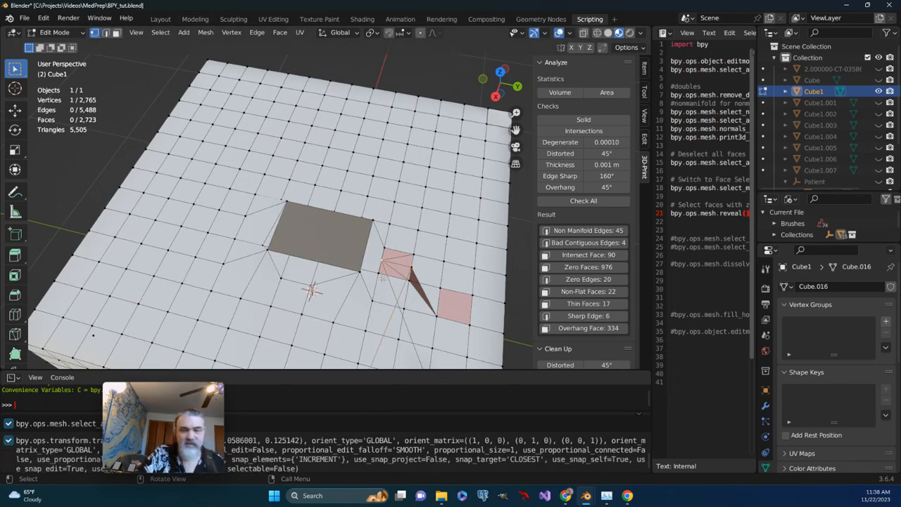
pyautogui.scroll(3, 380, 274)
pyautogui.press('g')
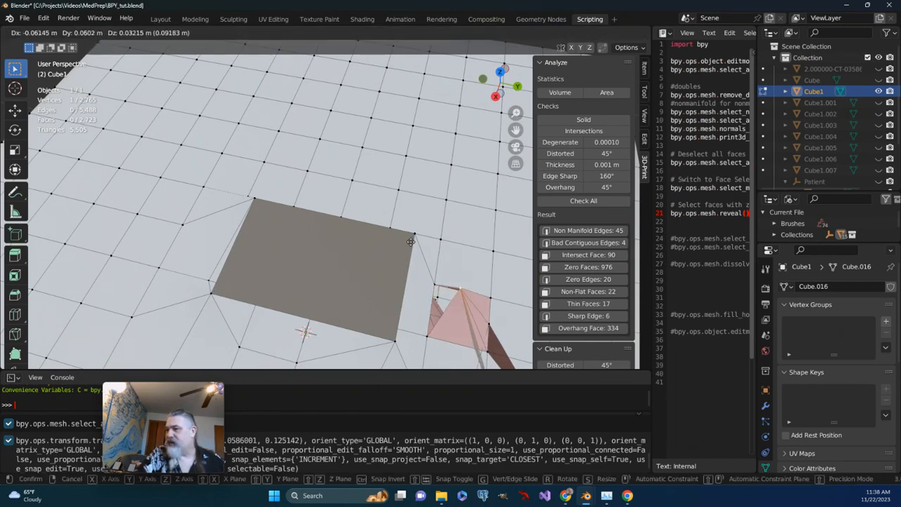
pyautogui.click(406, 246)
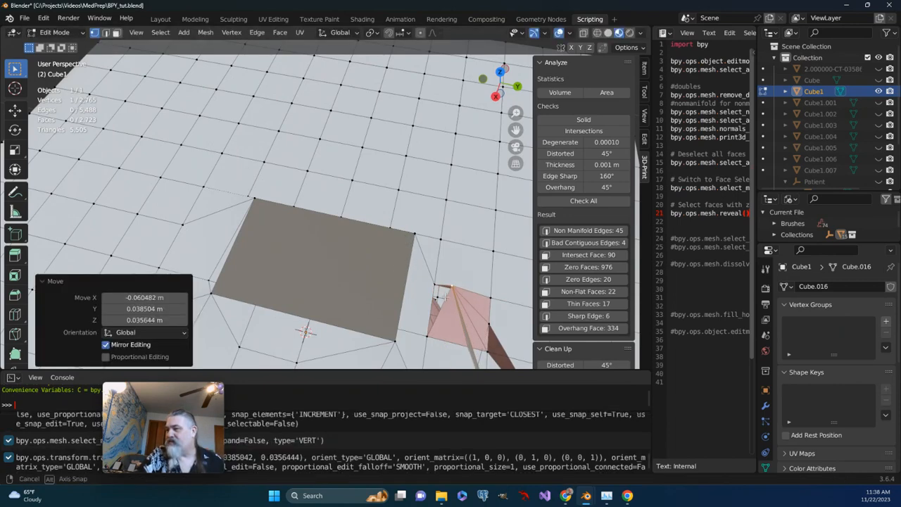
pyautogui.moveTo(407, 245); pyautogui.dragTo(459, 228, button='middle')
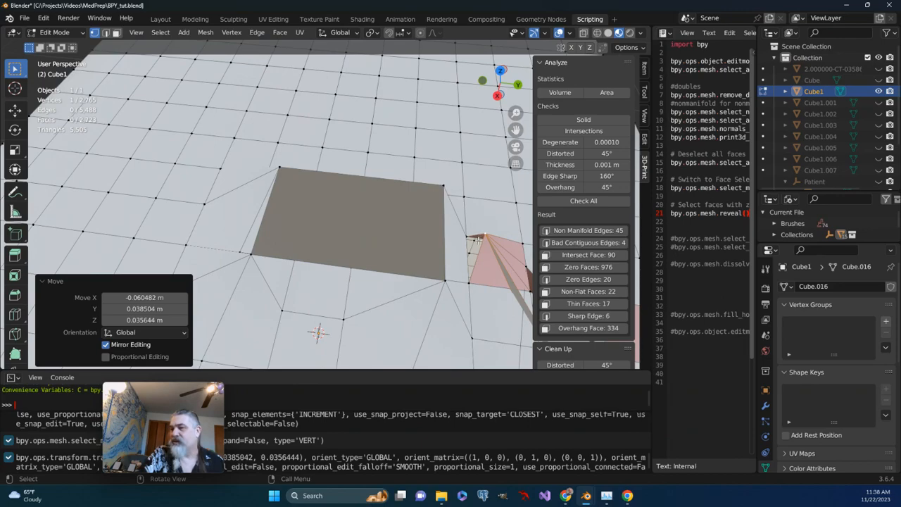
pyautogui.moveTo(476, 239); pyautogui.dragTo(492, 218, button='middle')
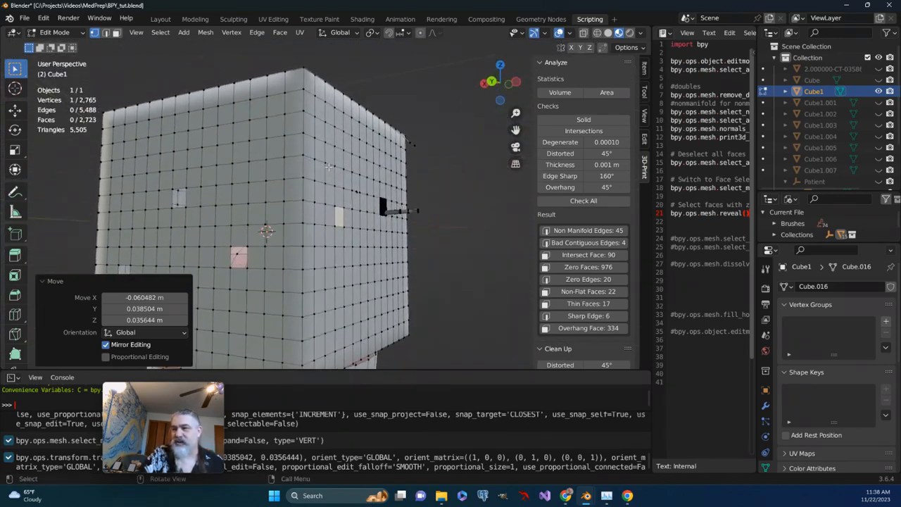
# Select the non-manifold edges from the check results again and examine them on the cube's sides and top
pyautogui.click(574, 232)
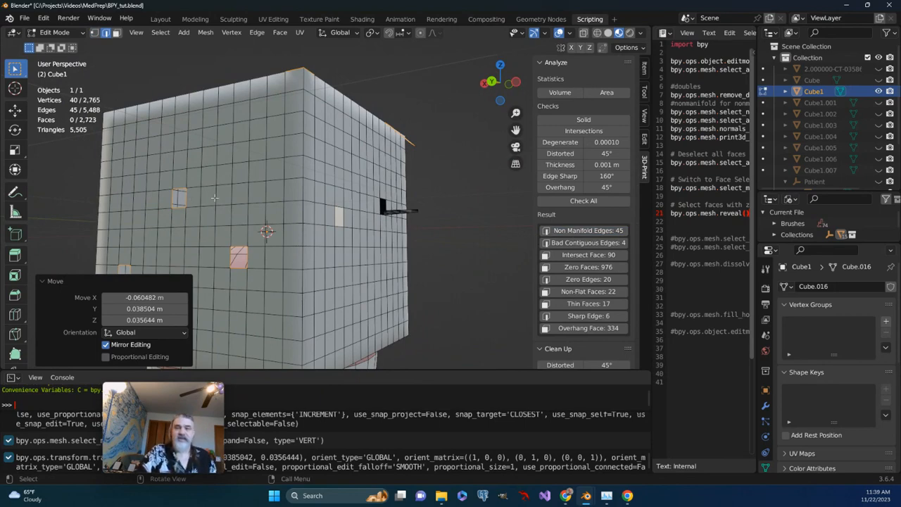
pyautogui.scroll(-2, 266, 180)
pyautogui.scroll(3, 266, 179)
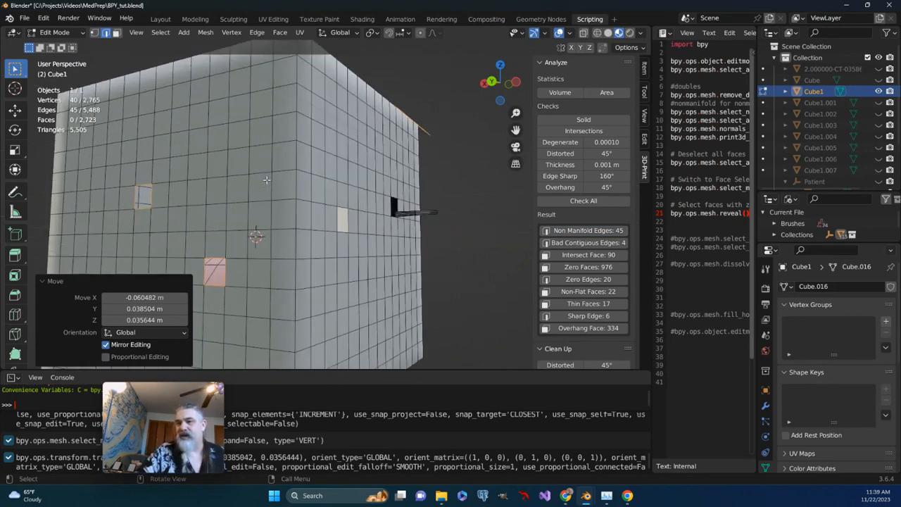
pyautogui.scroll(-3, 266, 182)
pyautogui.moveTo(252, 111); pyautogui.dragTo(297, 187, button='middle')
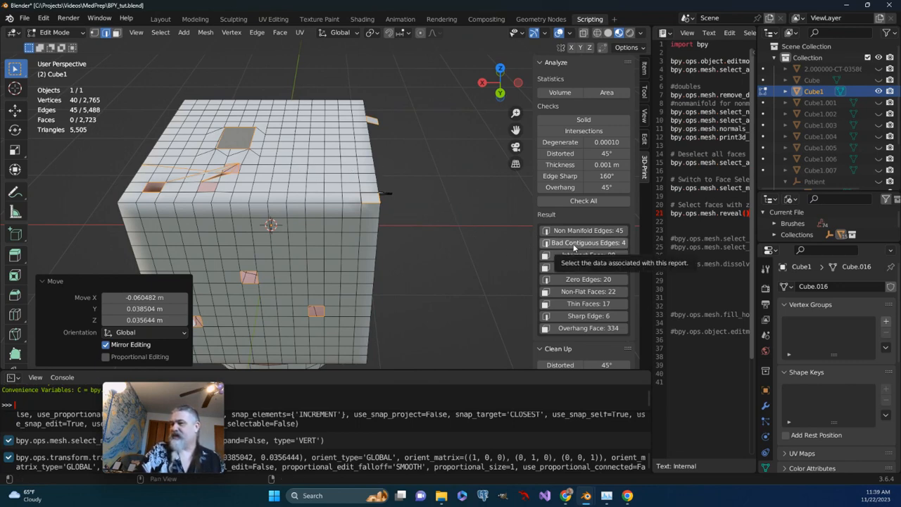
# Select the reported bad contiguous edges and locate them on the cube
pyautogui.click(588, 243)
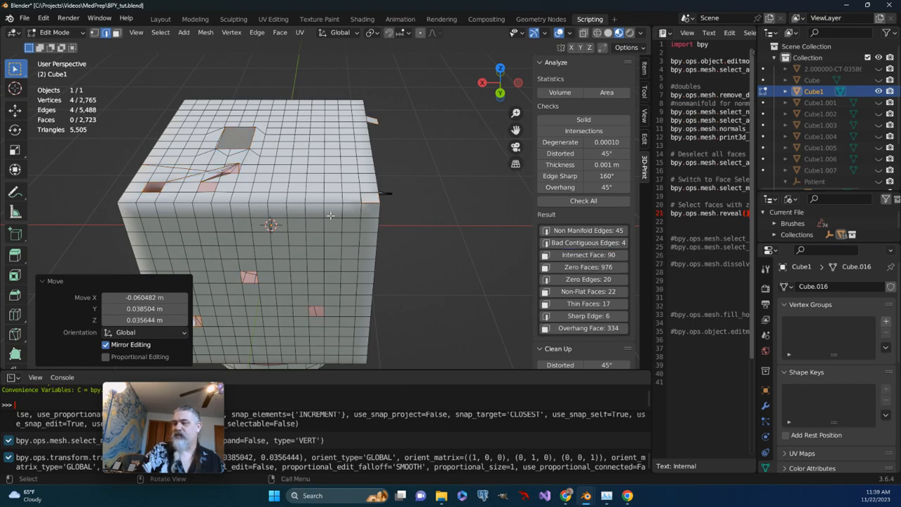
pyautogui.moveTo(299, 212); pyautogui.dragTo(334, 205, button='middle')
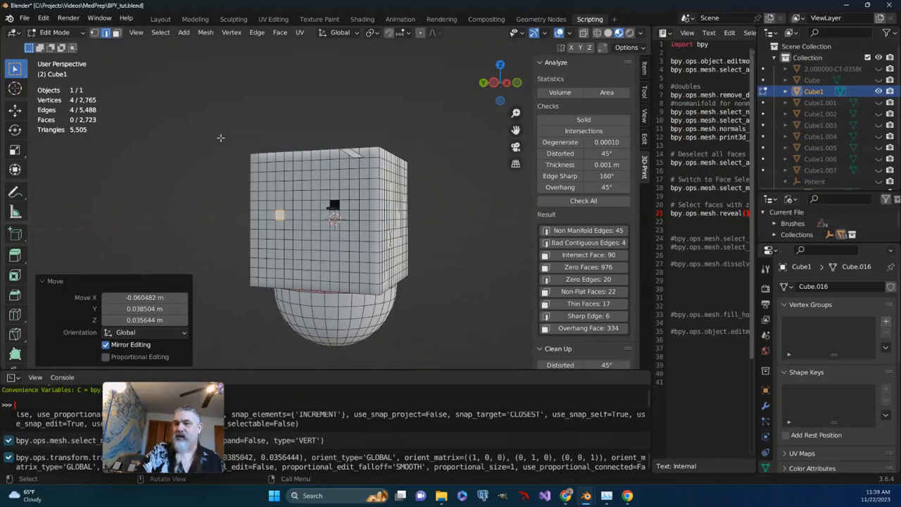
# View the selected face patch on the cube's side in Object Mode, and return to Edit Mode
pyautogui.scroll(3, 233, 174)
pyautogui.moveTo(210, 216); pyautogui.dragTo(183, 211, button='middle')
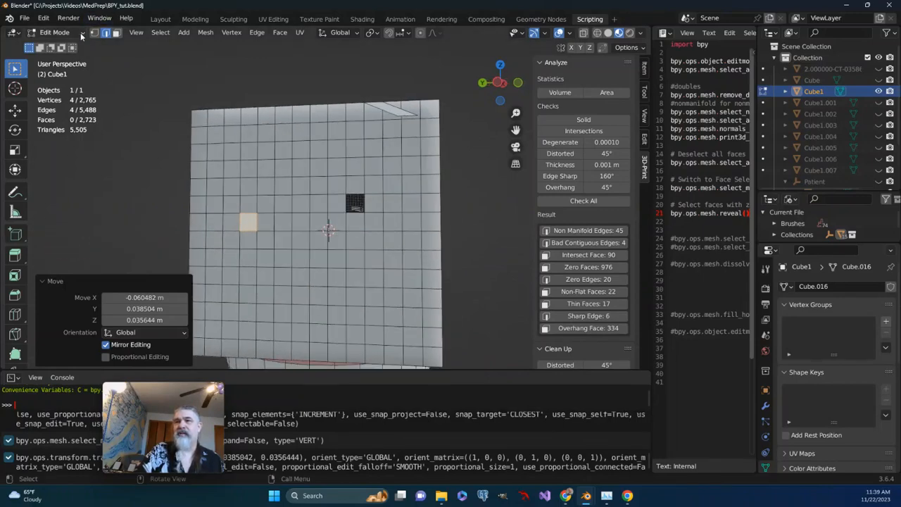
pyautogui.click(55, 32)
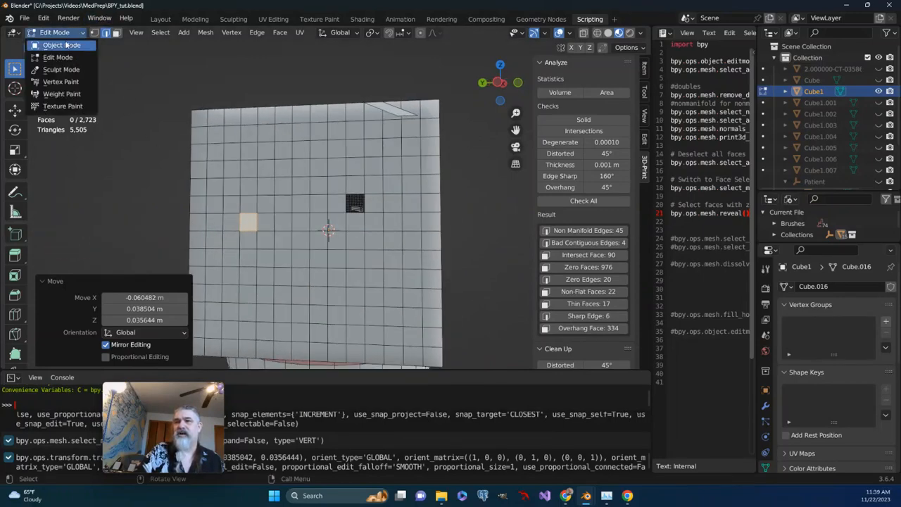
pyautogui.click(62, 45)
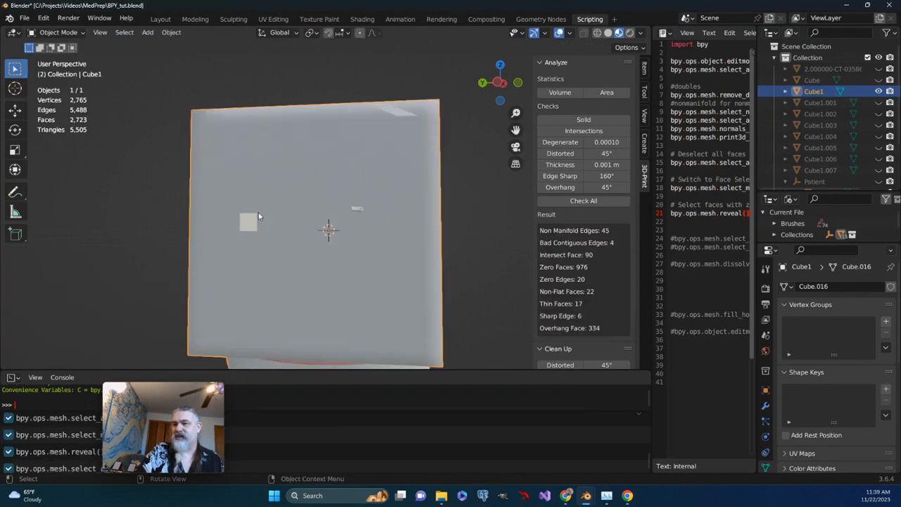
pyautogui.click(79, 33)
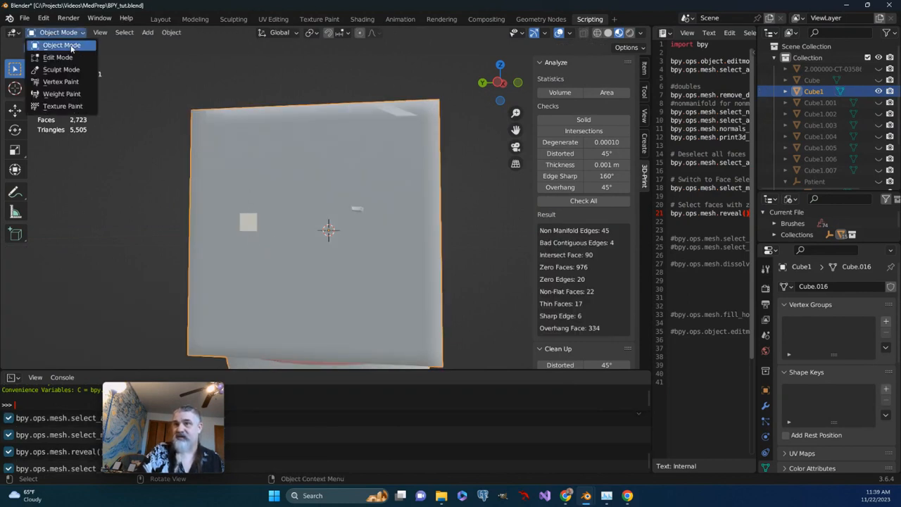
pyautogui.click(65, 59)
pyautogui.moveTo(163, 221); pyautogui.dragTo(251, 121, button='middle')
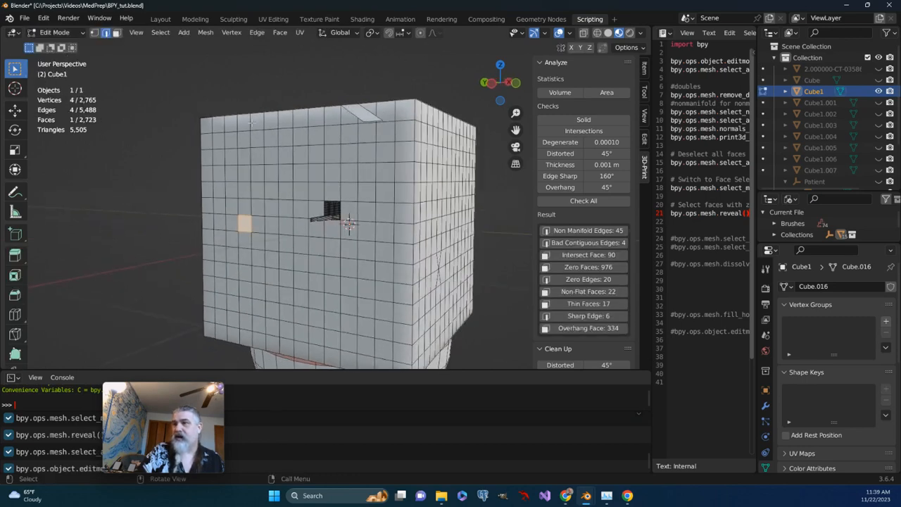
# Turn on the display of face normals in the viewport overlays
pyautogui.click(570, 33)
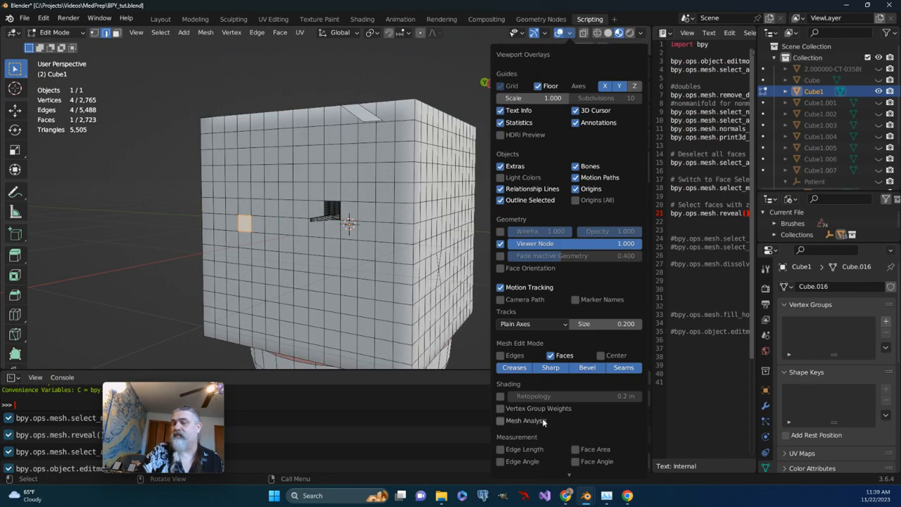
pyautogui.scroll(-2, 545, 424)
pyautogui.scroll(-1, 545, 424)
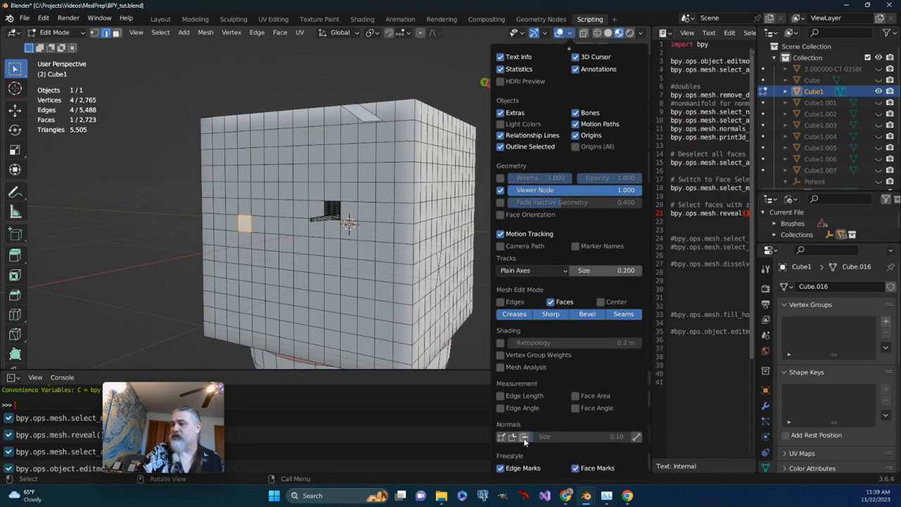
pyautogui.click(523, 438)
# Examine the direction of the selected face's normal from outside and inside the cube
pyautogui.moveTo(274, 265); pyautogui.dragTo(416, 206, button='middle')
pyautogui.scroll(2, 250, 252)
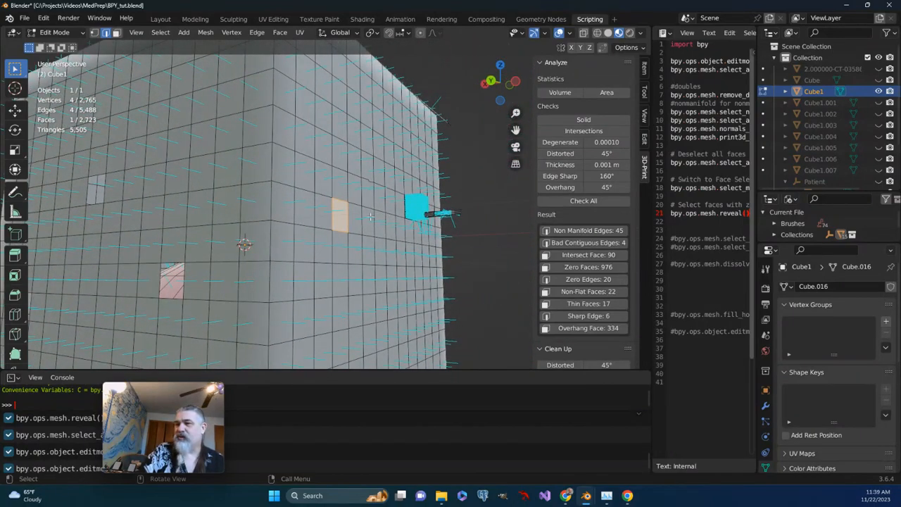
pyautogui.scroll(8, 281, 299)
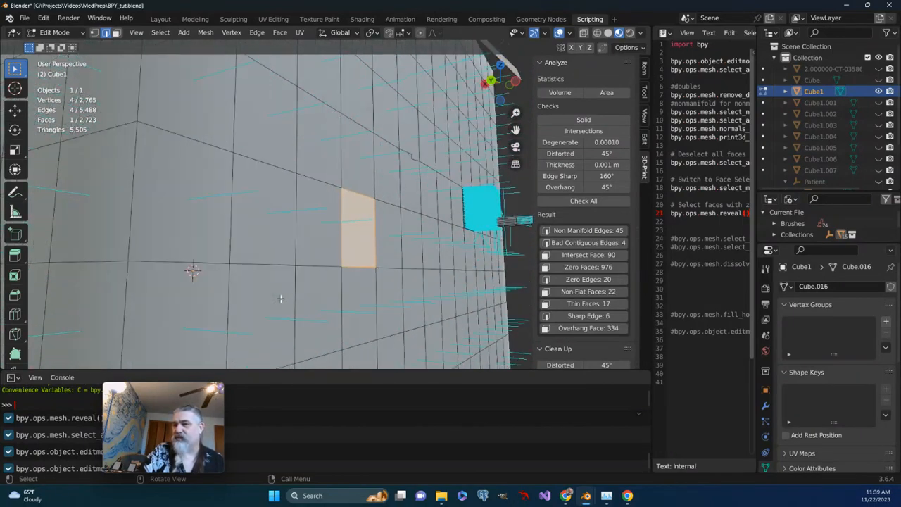
pyautogui.moveTo(366, 313); pyautogui.dragTo(434, 314, button='middle')
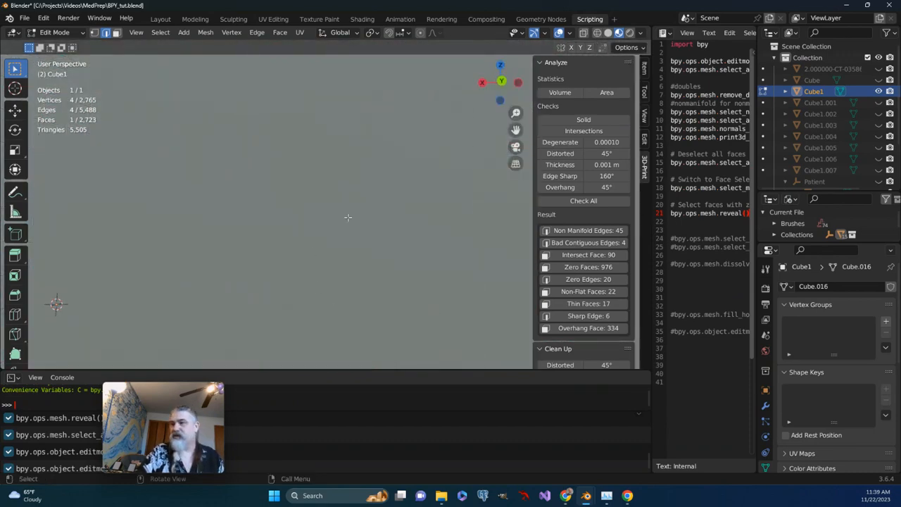
pyautogui.moveTo(348, 218); pyautogui.dragTo(355, 236, button='middle')
pyautogui.scroll(-2, 354, 235)
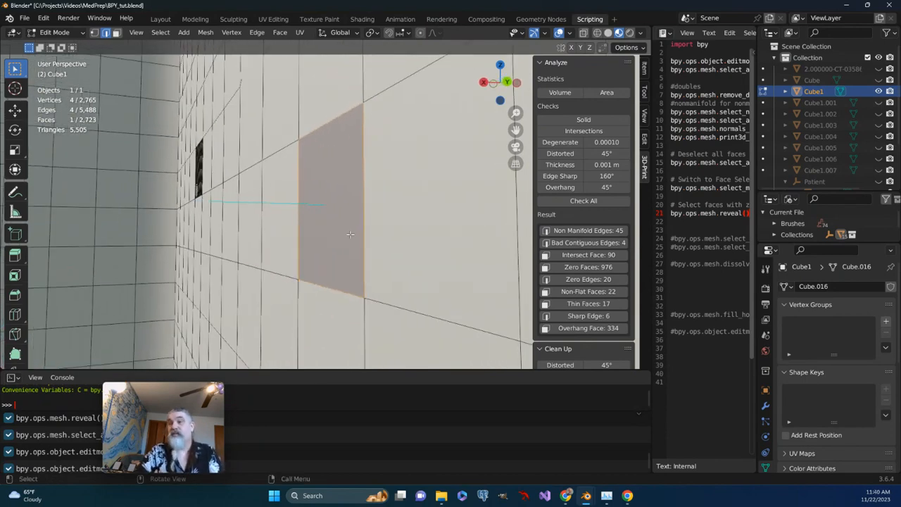
pyautogui.scroll(5, 290, 197)
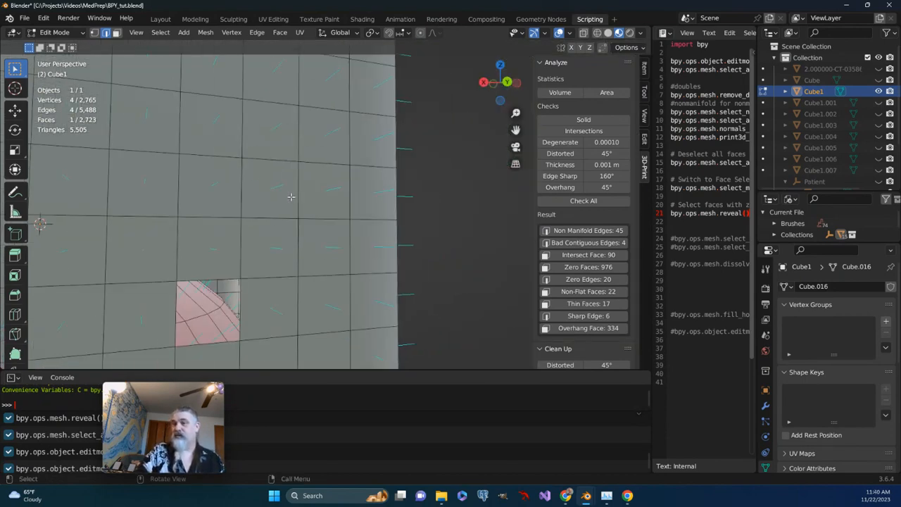
pyautogui.moveTo(290, 197); pyautogui.dragTo(137, 218, button='middle')
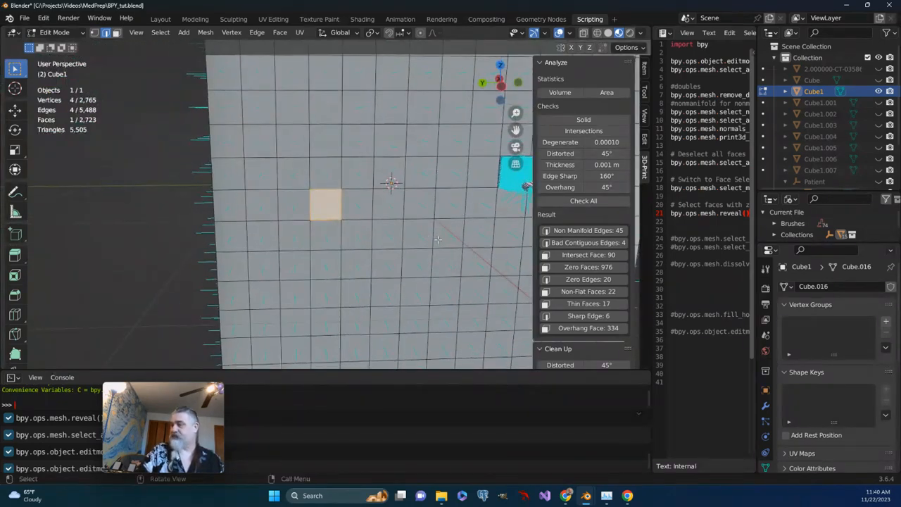
# Turn off the display of face normals in the viewport overlays
pyautogui.scroll(-1, 550, 266)
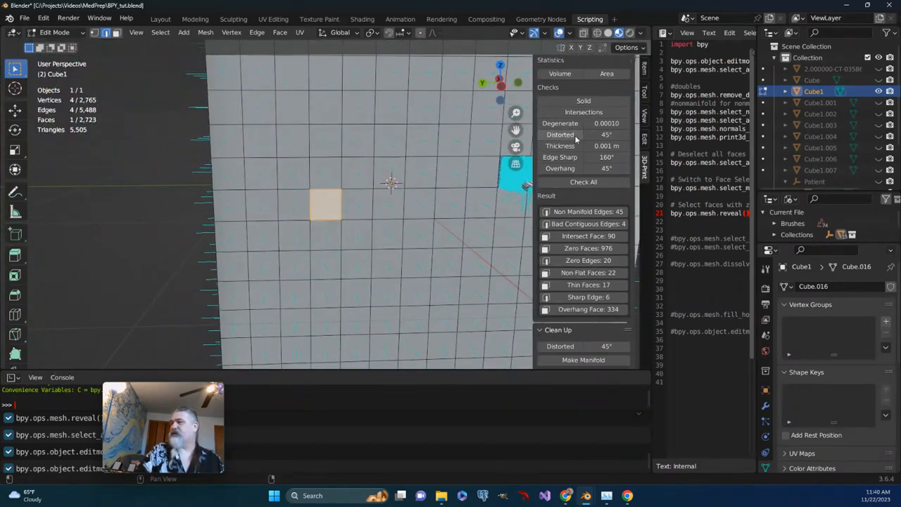
pyautogui.click(571, 33)
pyautogui.scroll(-3, 571, 394)
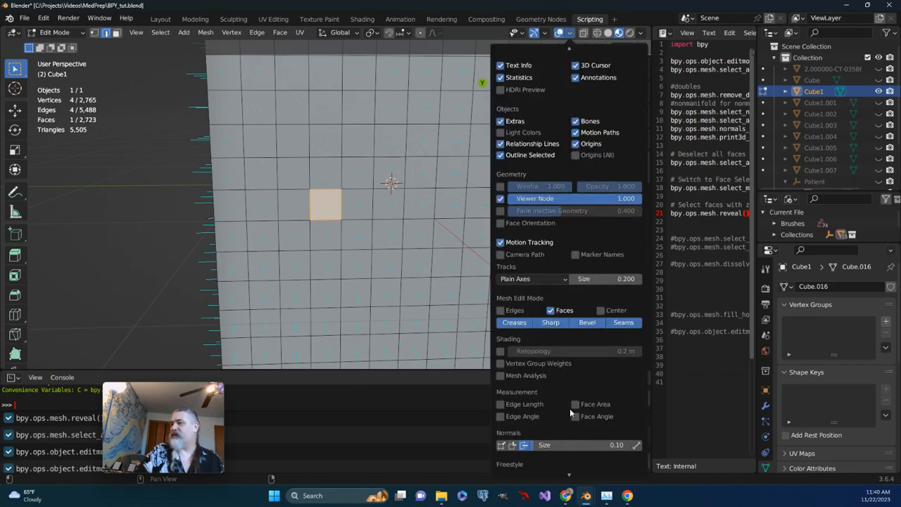
pyautogui.click(525, 441)
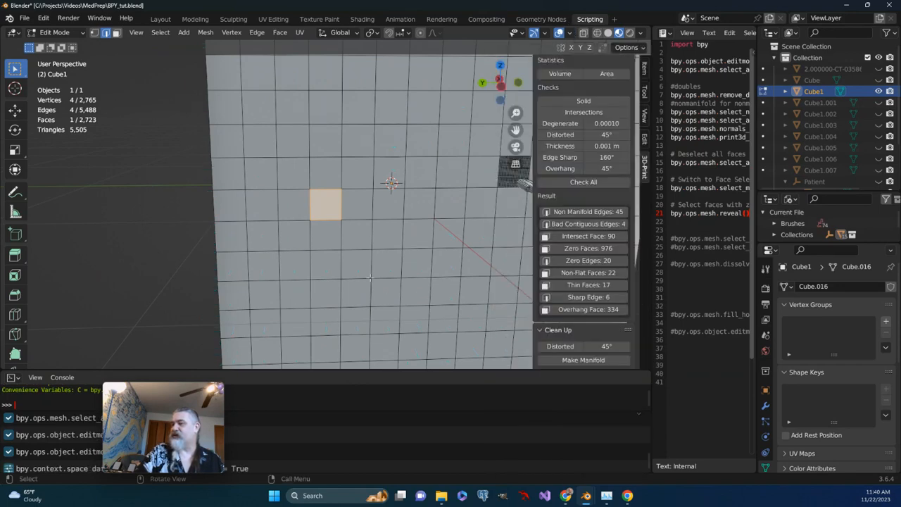
# Select the intersecting faces from the check results and examine them where the cube's underside meets the rounded body
pyautogui.click(576, 237)
pyautogui.moveTo(423, 212); pyautogui.dragTo(350, 96, button='middle')
pyautogui.scroll(2, 396, 280)
pyautogui.moveTo(515, 130); pyautogui.dragTo(358, 357)
pyautogui.moveTo(280, 204); pyautogui.dragTo(312, 242, button='middle')
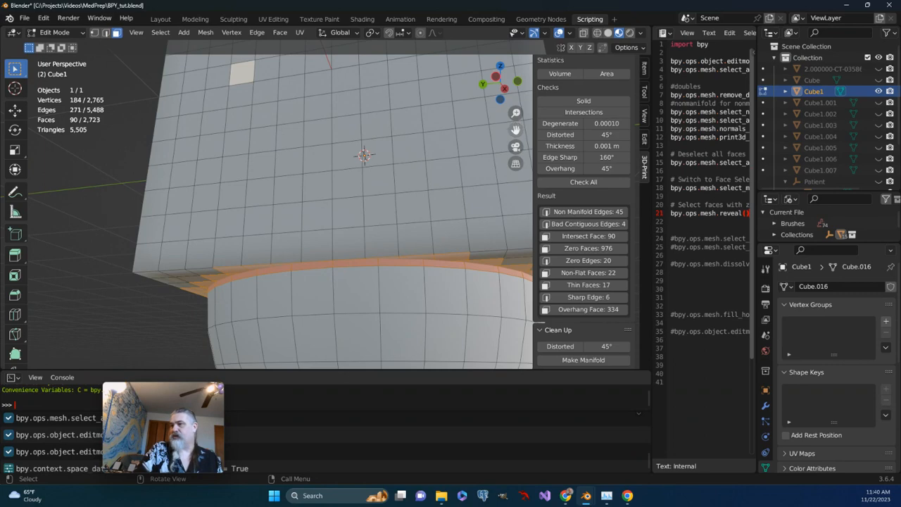
pyautogui.moveTo(516, 129); pyautogui.dragTo(383, 74)
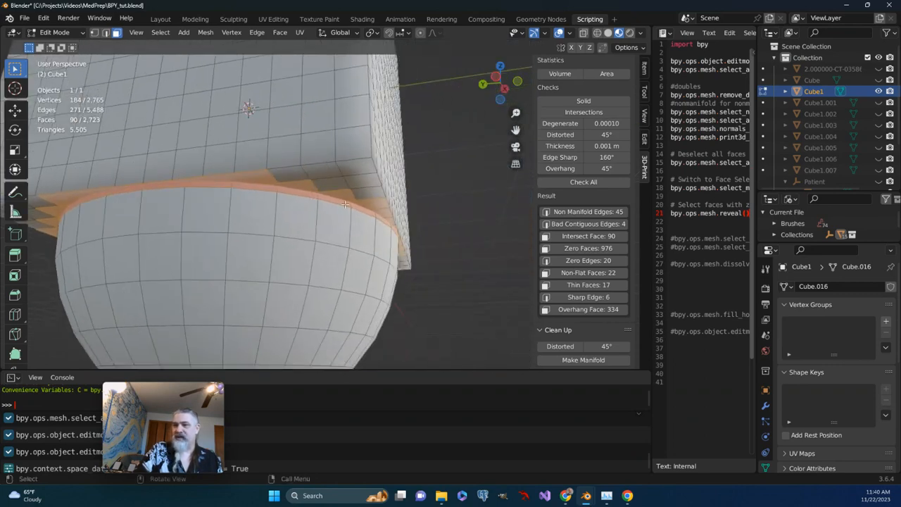
# Select one face on the rounded body's rim, inspect the overlap with X-ray display, and restore the solid display
pyautogui.click(268, 189)
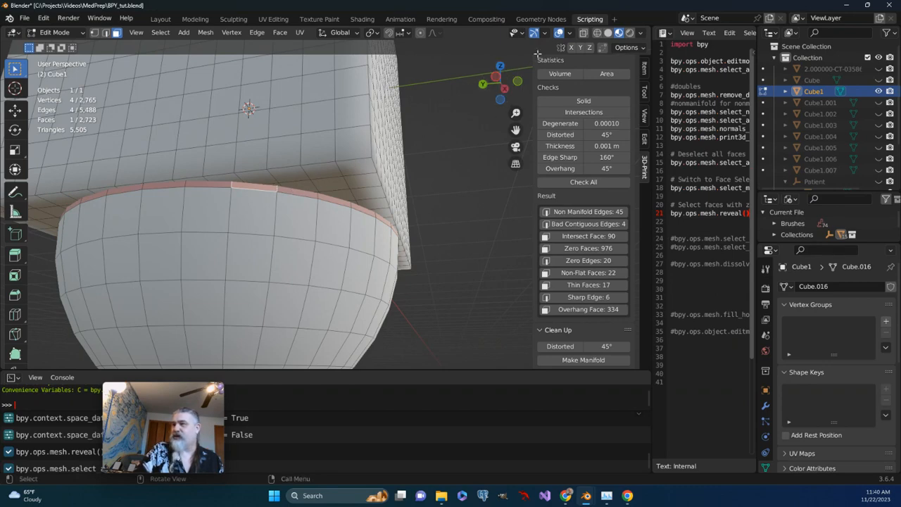
pyautogui.click(583, 34)
pyautogui.moveTo(315, 206); pyautogui.dragTo(316, 224, button='middle')
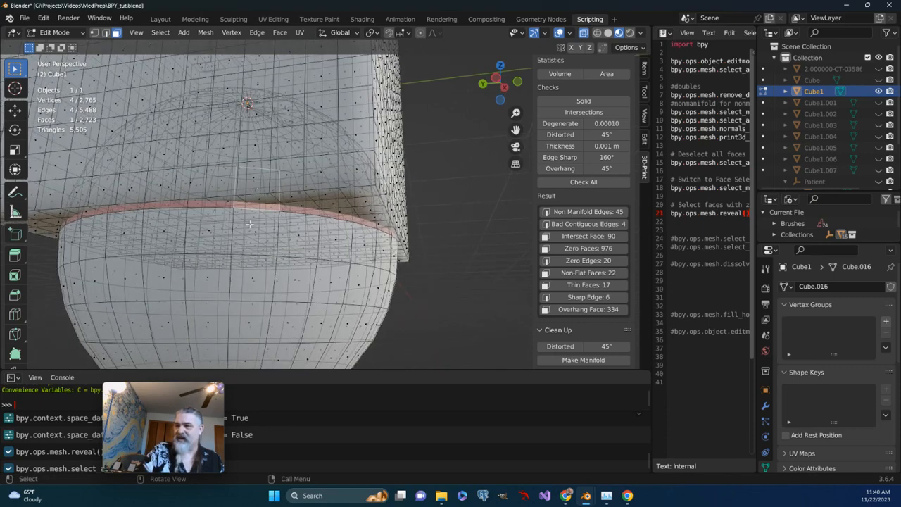
pyautogui.click(584, 33)
pyautogui.moveTo(284, 231); pyautogui.dragTo(281, 218, button='middle')
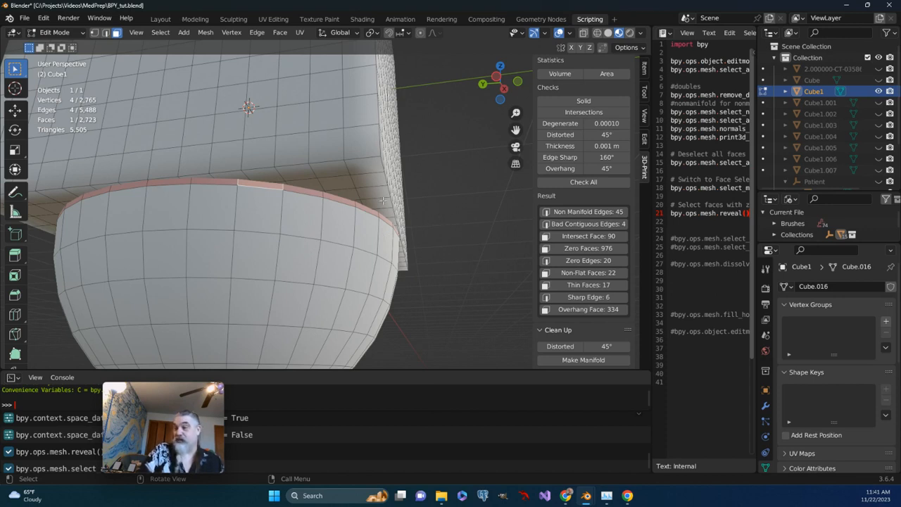
# Select the zero faces from the check results and locate them on the dense grid patch on the cube's side
pyautogui.click(567, 255)
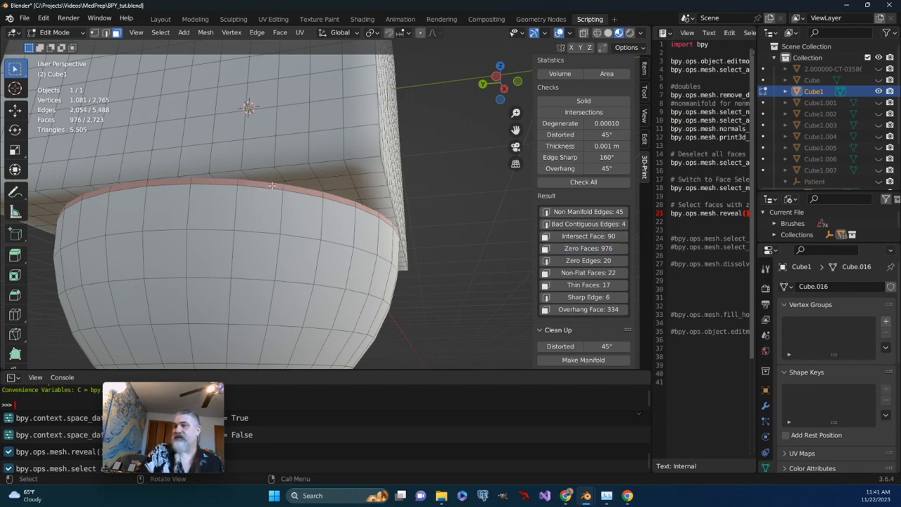
pyautogui.scroll(-4, 216, 165)
pyautogui.moveTo(215, 165); pyautogui.dragTo(231, 200, button='middle')
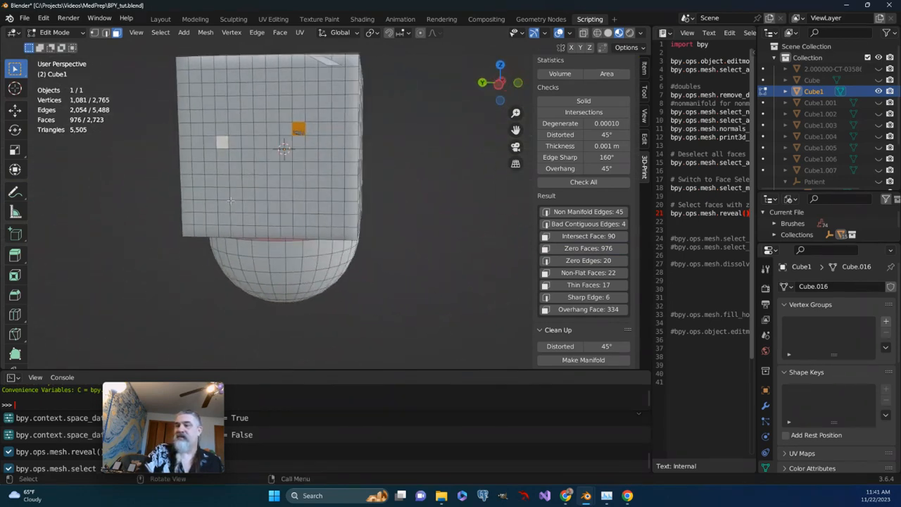
pyautogui.scroll(10, 284, 163)
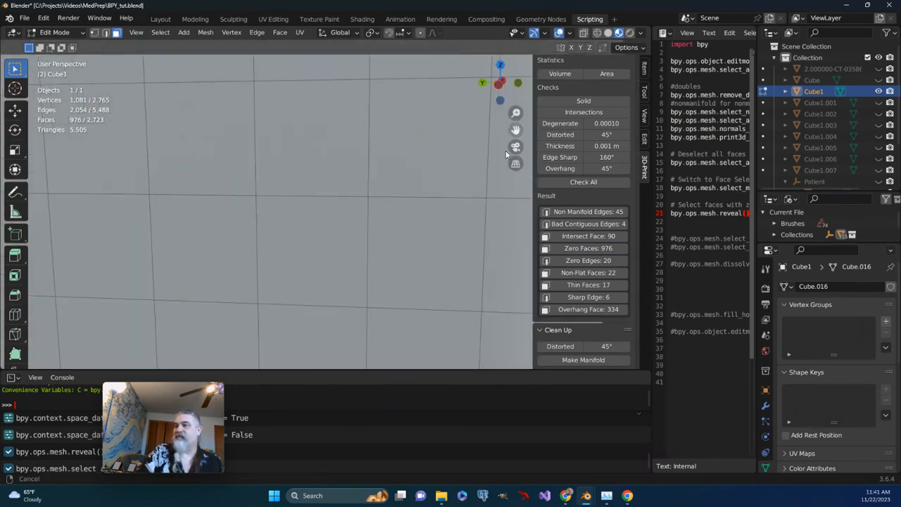
pyautogui.scroll(-5, 317, 110)
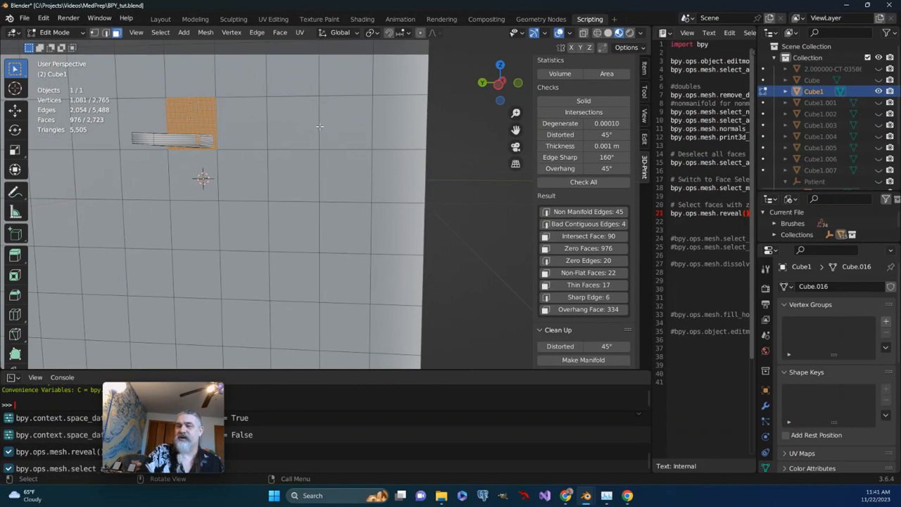
pyautogui.scroll(3, 324, 127)
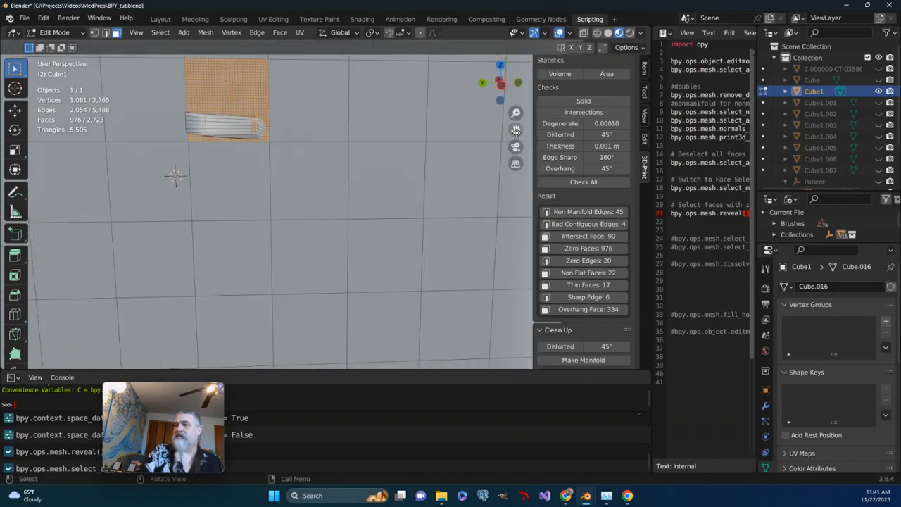
pyautogui.moveTo(515, 130); pyautogui.dragTo(504, 240)
pyautogui.scroll(2, 345, 216)
pyautogui.moveTo(280, 217); pyautogui.dragTo(292, 207, button='middle')
# Select a single tiny face in the dense grid patch and examine its size up close
pyautogui.click(259, 176)
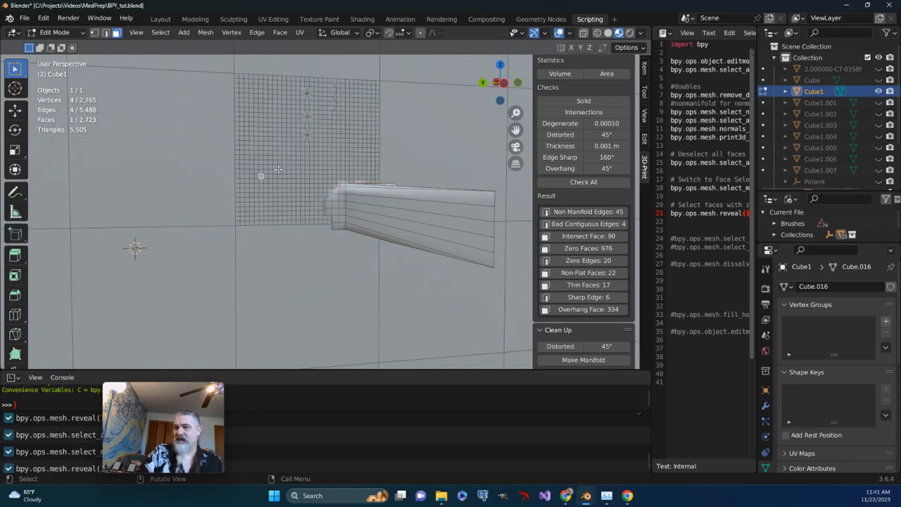
pyautogui.scroll(6, 279, 169)
pyautogui.scroll(-6, 279, 169)
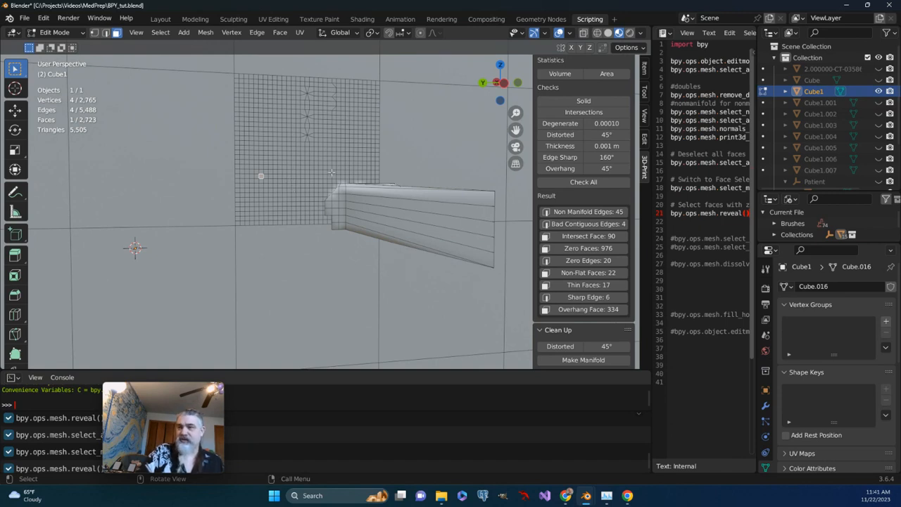
# Frame a face at one of the fan-shaped points in the dense grid, and select the triangular face beside it
pyautogui.moveTo(322, 177); pyautogui.dragTo(222, 220, button='middle')
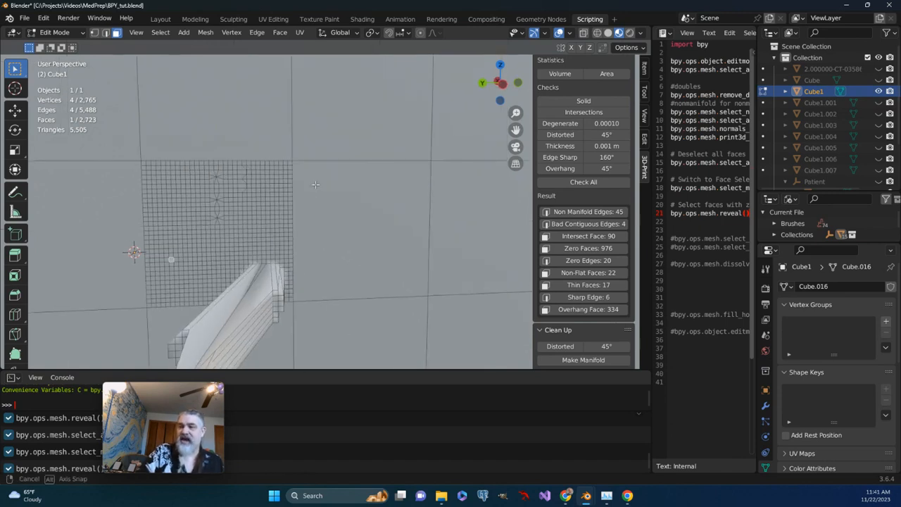
pyautogui.click(221, 222)
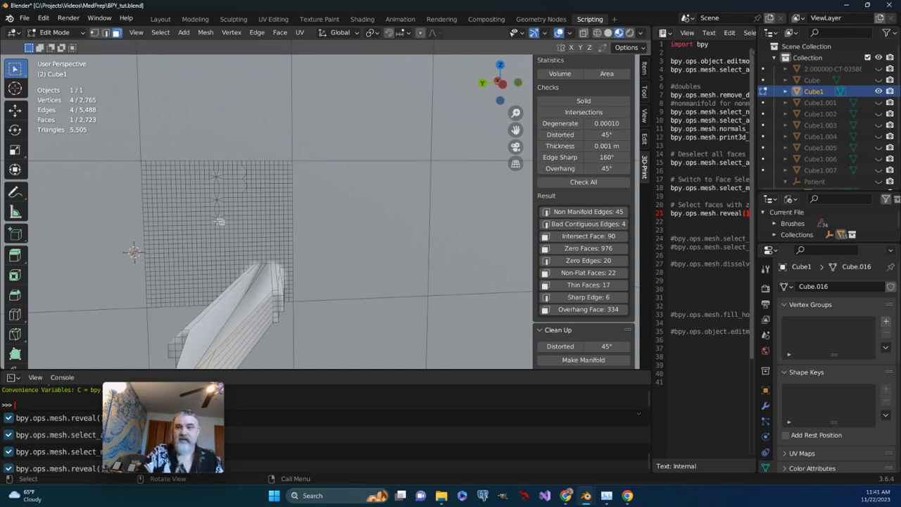
pyautogui.press('KP_Decimal')
pyautogui.scroll(-2, 260, 149)
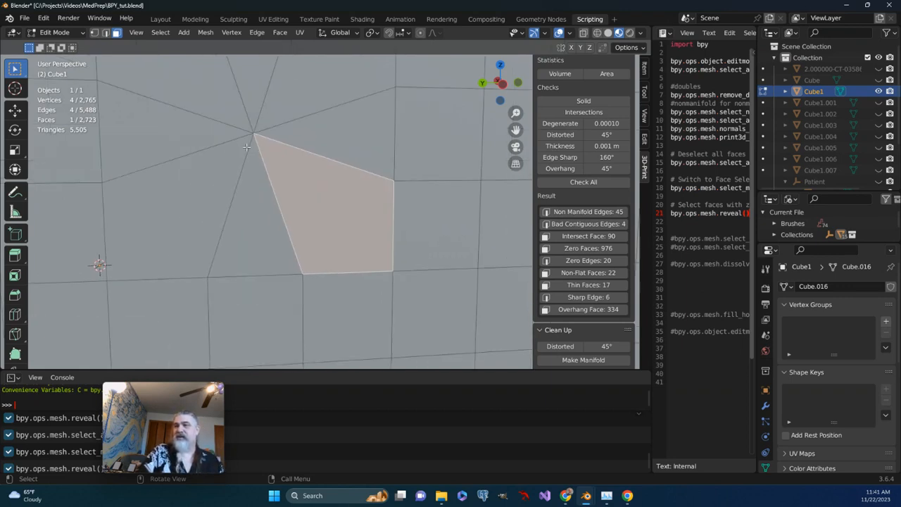
pyautogui.click(254, 143)
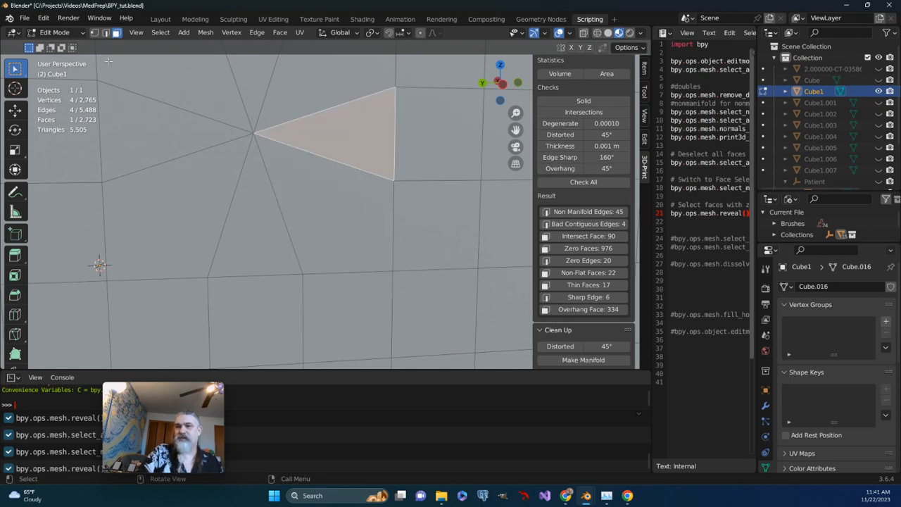
# In vertex select mode, move the fan's centre vertex by about 0.00004, 0.001 and -0.001 m in X, Y and Z
pyautogui.click(95, 33)
pyautogui.click(252, 133)
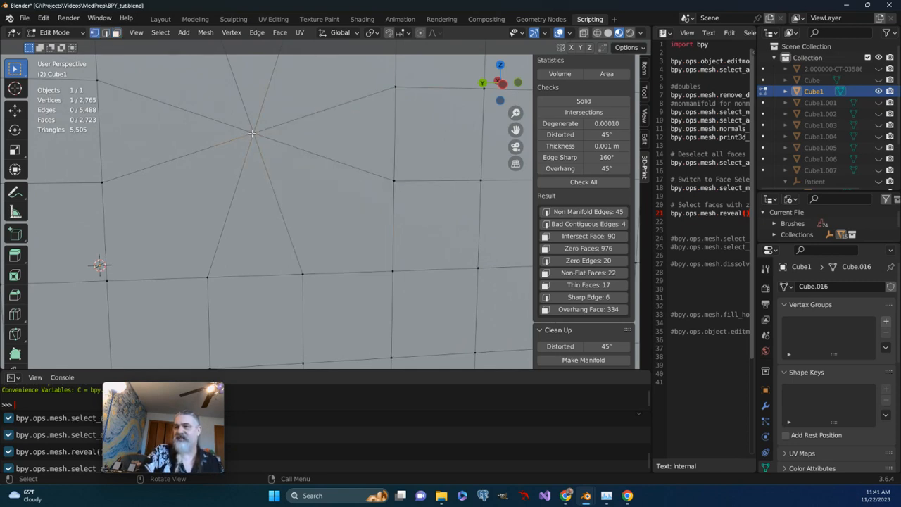
pyautogui.press('g')
pyautogui.click(224, 156)
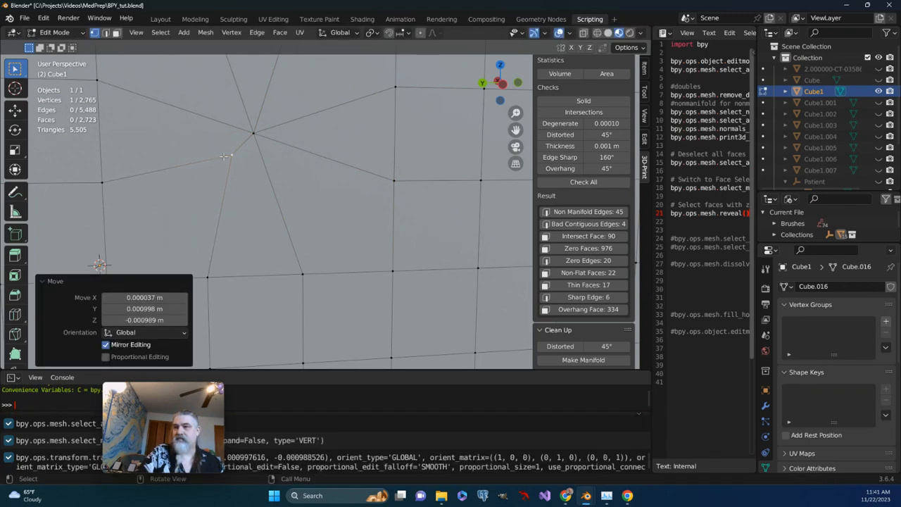
# Move two more vertices off the fan's centre point, the second by about -0.0002, -0.0005 and -0.0013 m in X, Y and Z
pyautogui.click(253, 133)
pyautogui.press('g')
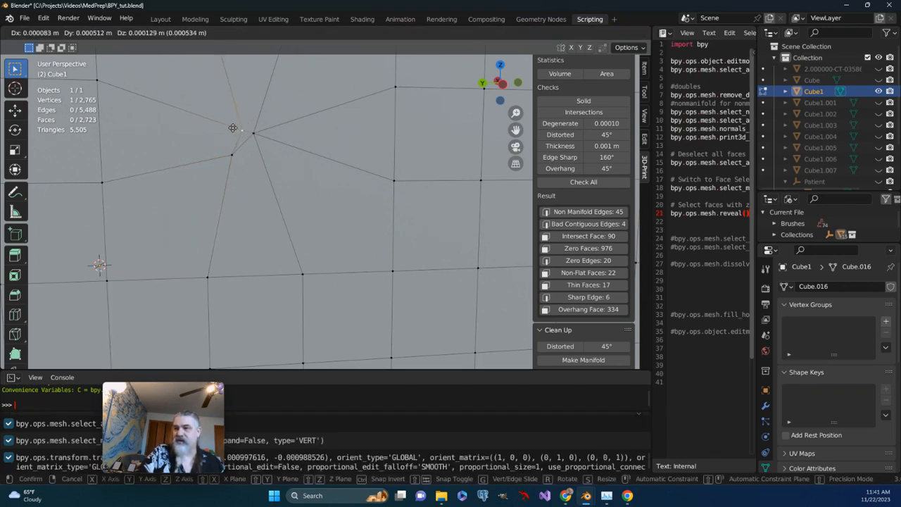
pyautogui.click(252, 134)
pyautogui.click(253, 134)
pyautogui.press('g')
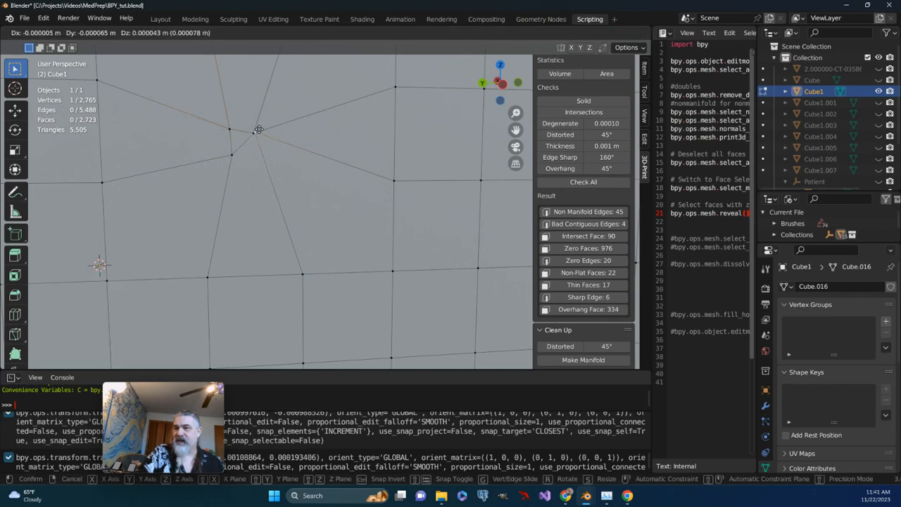
pyautogui.click(266, 160)
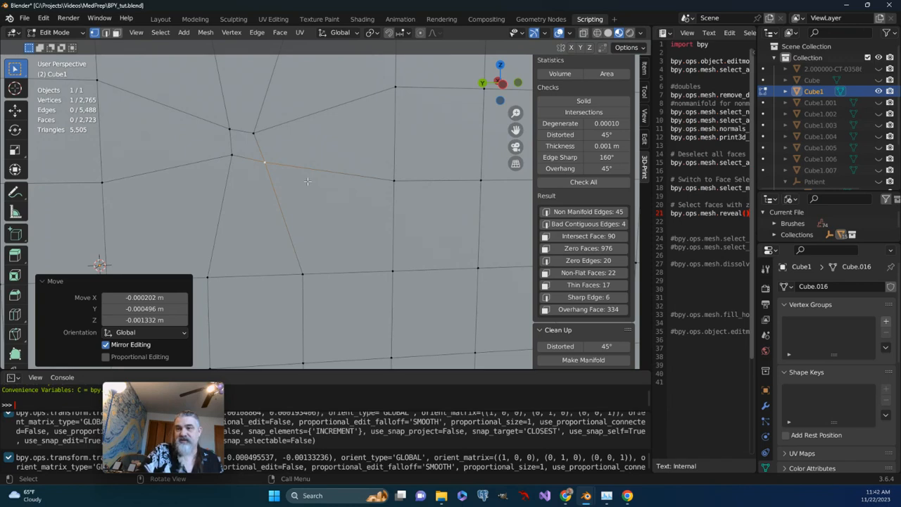
# Box-select the centre point of the next fan above the separated vertices in the dense grid
pyautogui.scroll(-7, 283, 198)
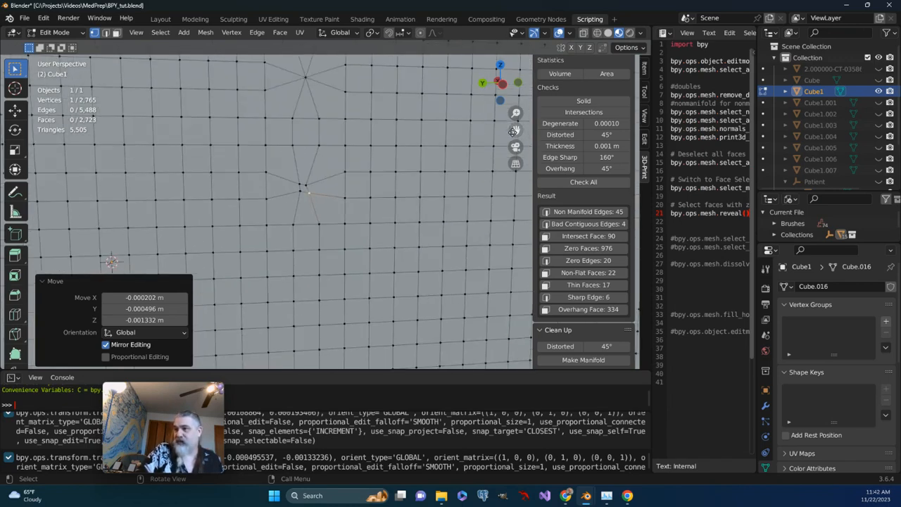
pyautogui.moveTo(516, 129); pyautogui.dragTo(438, 288)
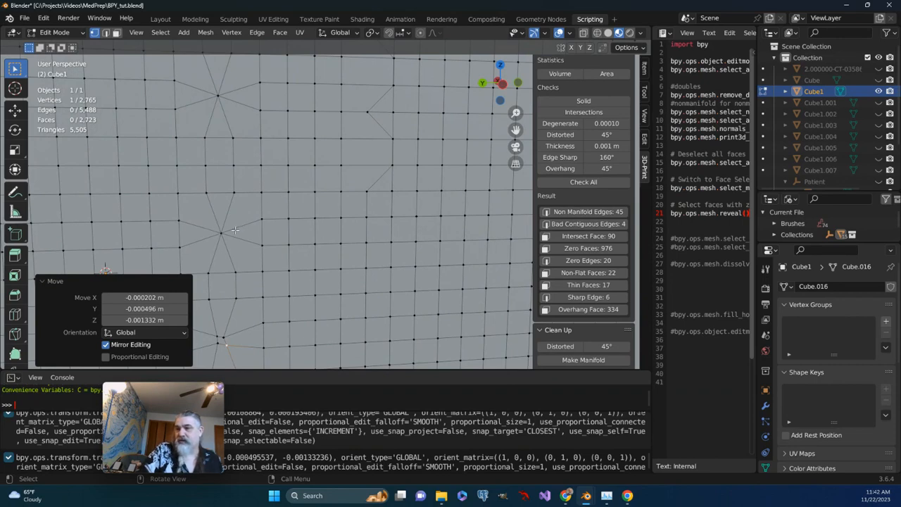
pyautogui.moveTo(212, 224); pyautogui.dragTo(238, 241)
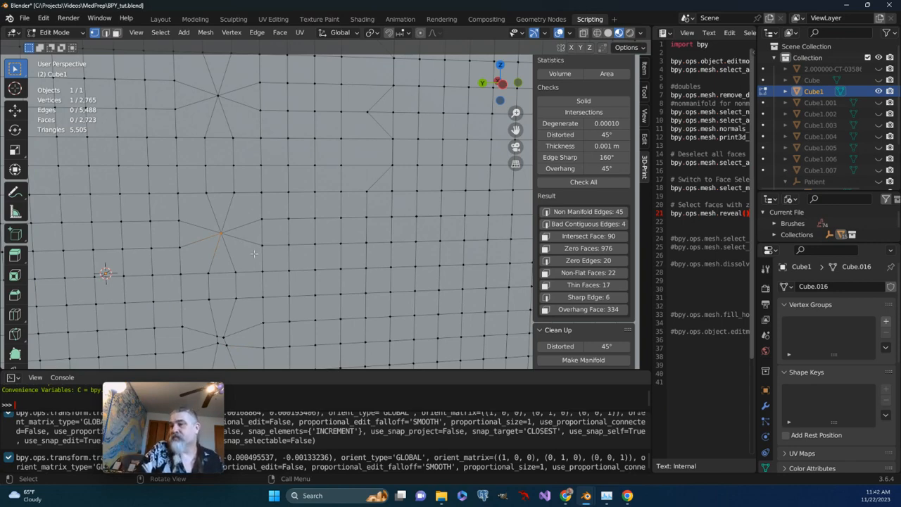
# Move two vertically adjacent vertices beside the notched grid area by about 0.0032 and 0.0035 m in Y
pyautogui.click(391, 140)
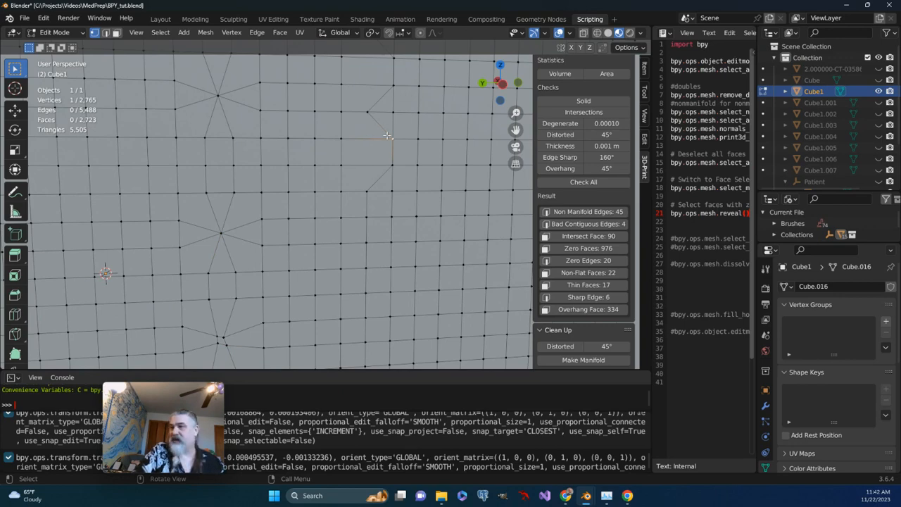
pyautogui.press('g')
pyautogui.click(371, 141)
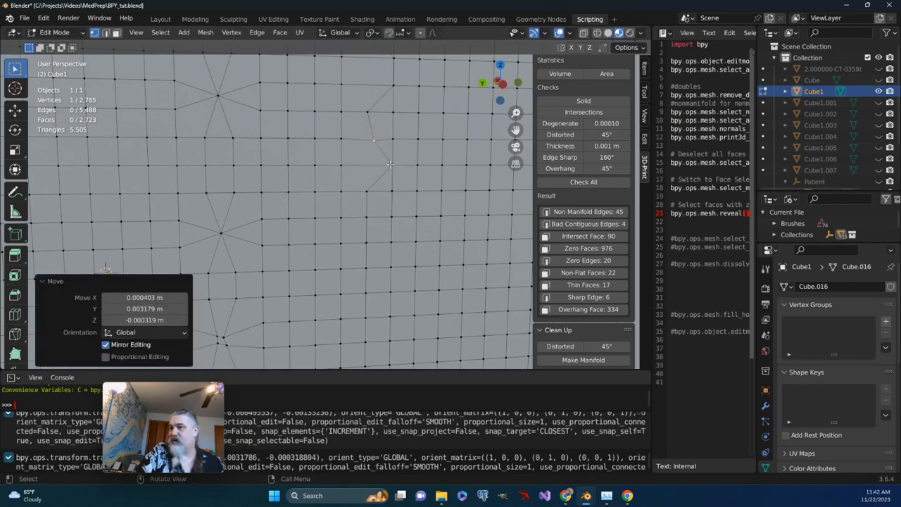
pyautogui.press('g')
pyautogui.click(371, 164)
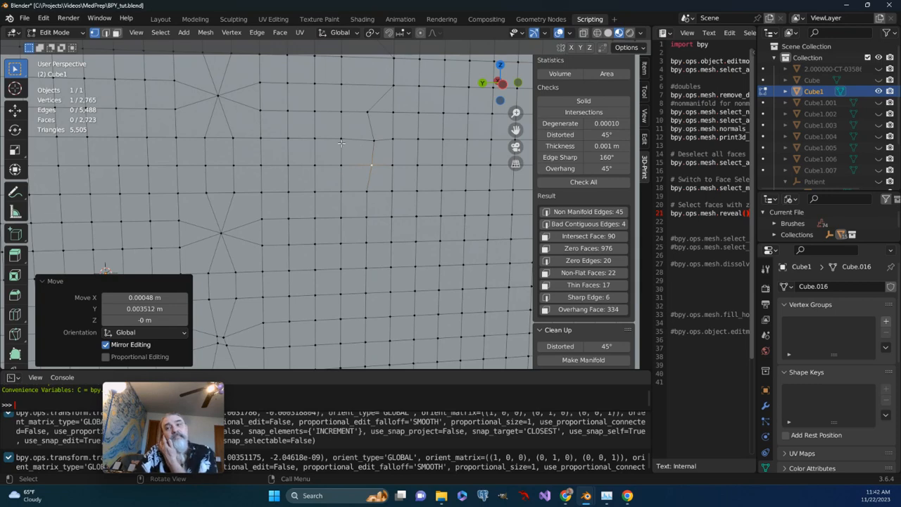
# Select the zero edges from the check results and locate them on the cube's upper corner
pyautogui.scroll(-6, 341, 143)
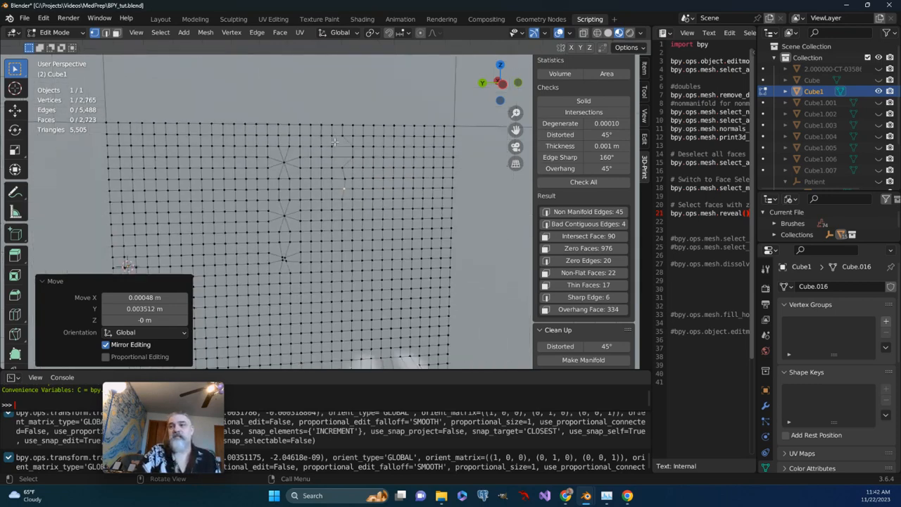
pyautogui.click(581, 260)
pyautogui.scroll(-15, 312, 147)
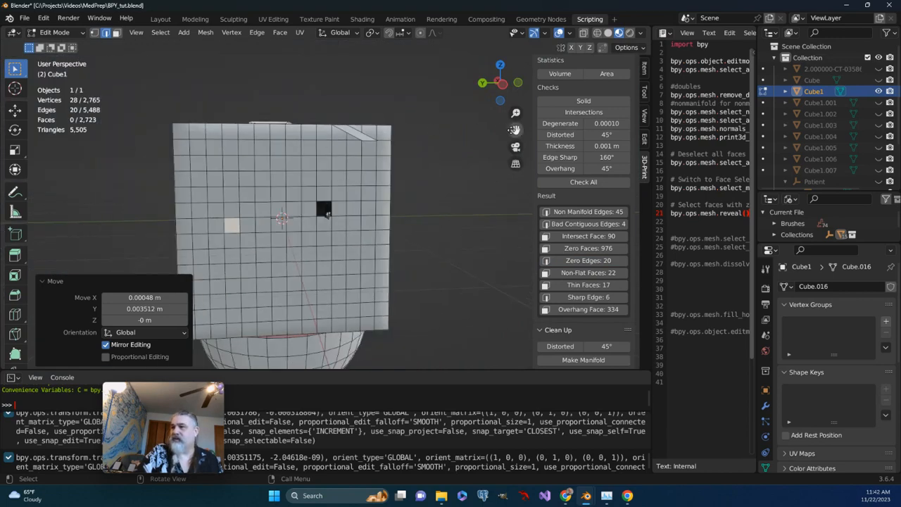
pyautogui.moveTo(516, 130); pyautogui.dragTo(615, 181)
pyautogui.scroll(2, 302, 135)
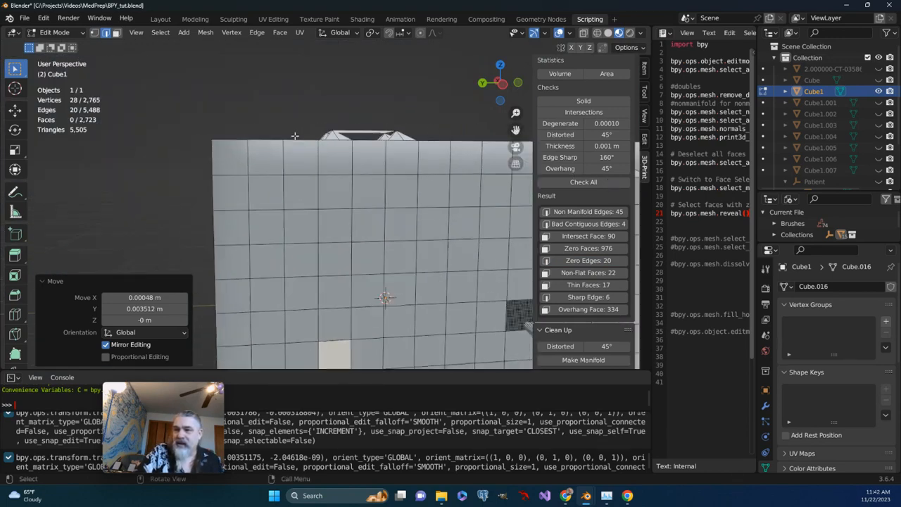
pyautogui.moveTo(295, 135); pyautogui.dragTo(230, 182, button='middle')
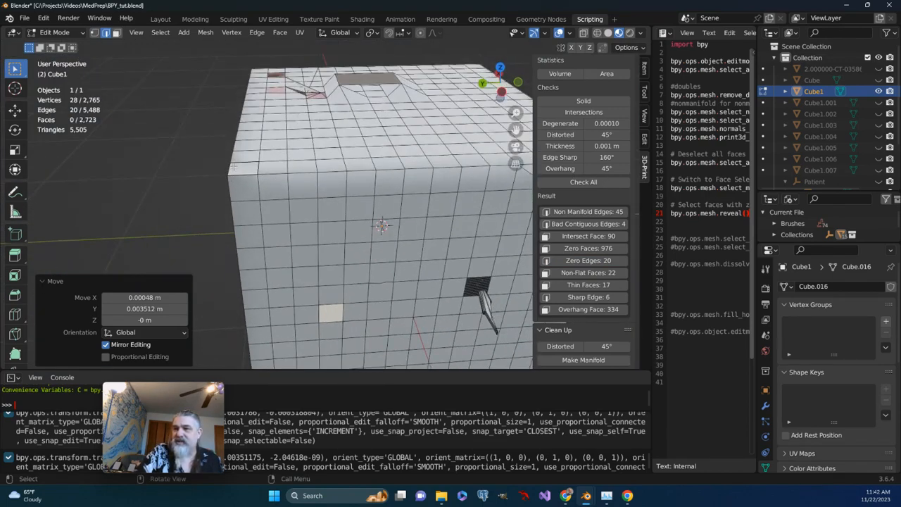
# In face select mode, move the cube's top corner face by about 0.043, 0.043 and 0.065 m in X, Y and Z
pyautogui.click(117, 32)
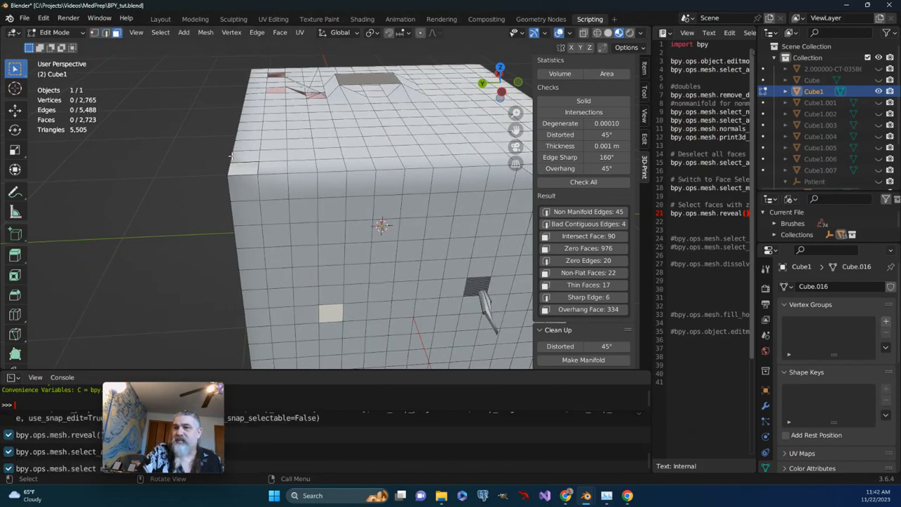
pyautogui.click(233, 171)
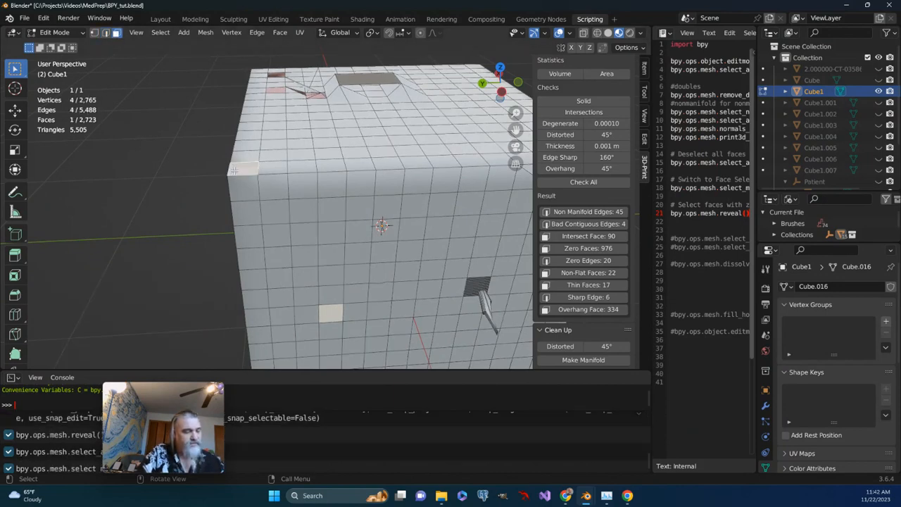
pyautogui.press('g')
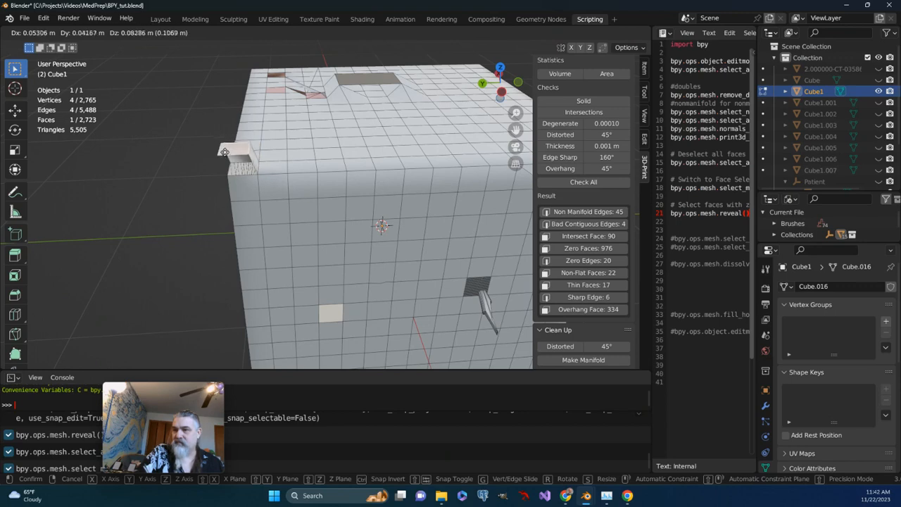
pyautogui.click(234, 153)
pyautogui.scroll(2, 234, 152)
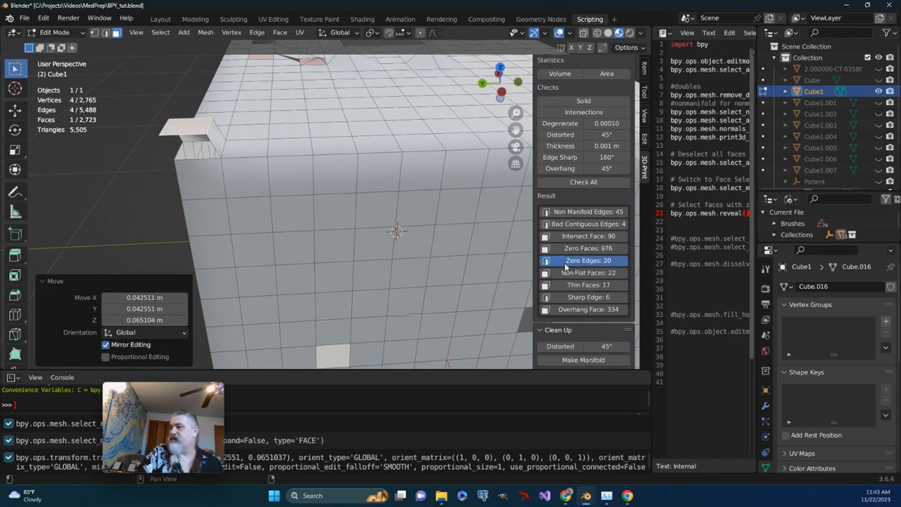
# Reselect the zero edges from the check results and examine them around the displaced corner face
pyautogui.click(567, 261)
pyautogui.moveTo(351, 213); pyautogui.dragTo(211, 159, button='middle')
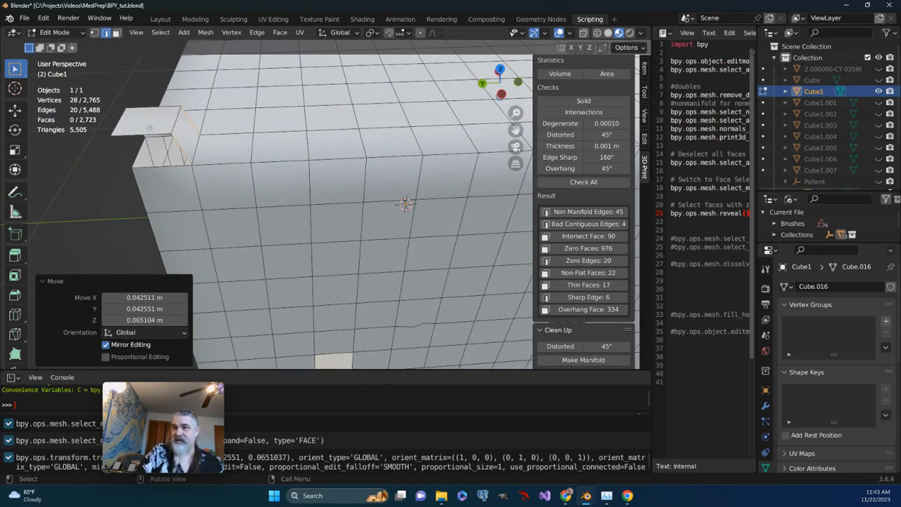
pyautogui.moveTo(152, 123); pyautogui.dragTo(214, 171, button='middle')
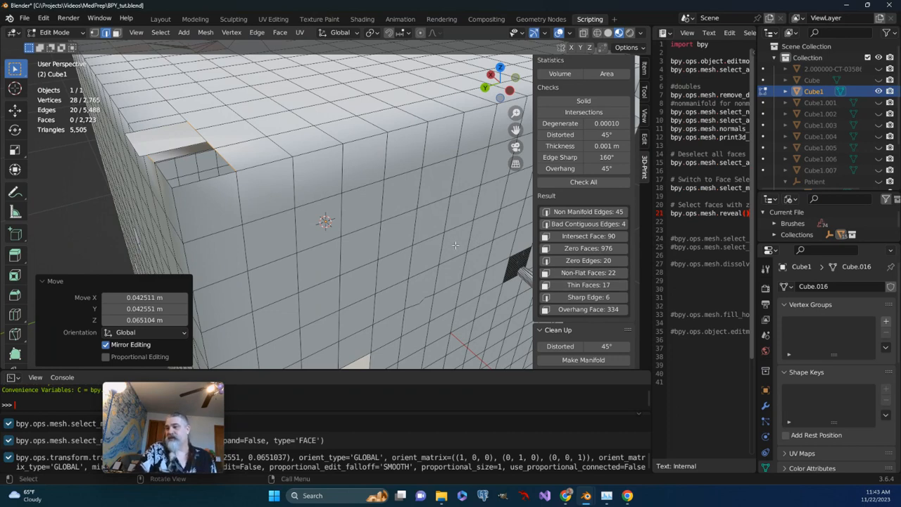
# Select the non-flat faces from the check results and examine the pair on the cube's side, including its vertices
pyautogui.click(583, 273)
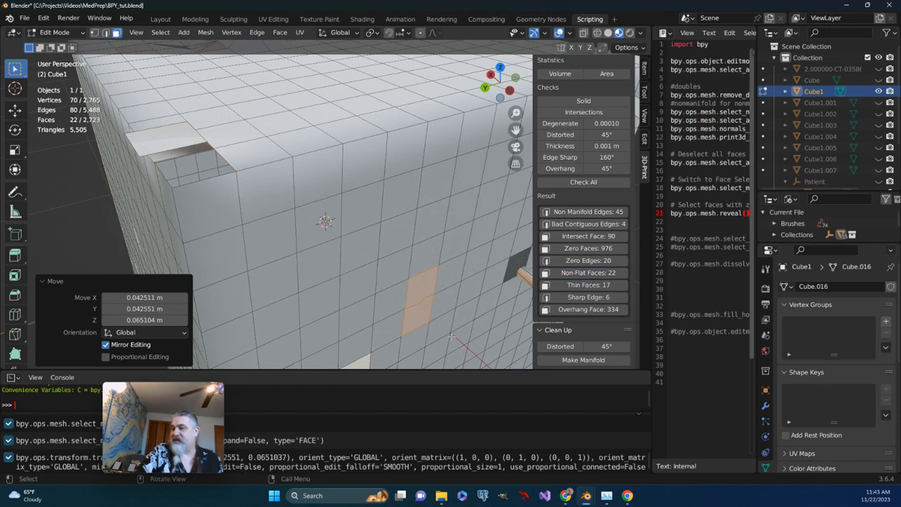
pyautogui.moveTo(430, 320); pyautogui.dragTo(421, 262, button='middle')
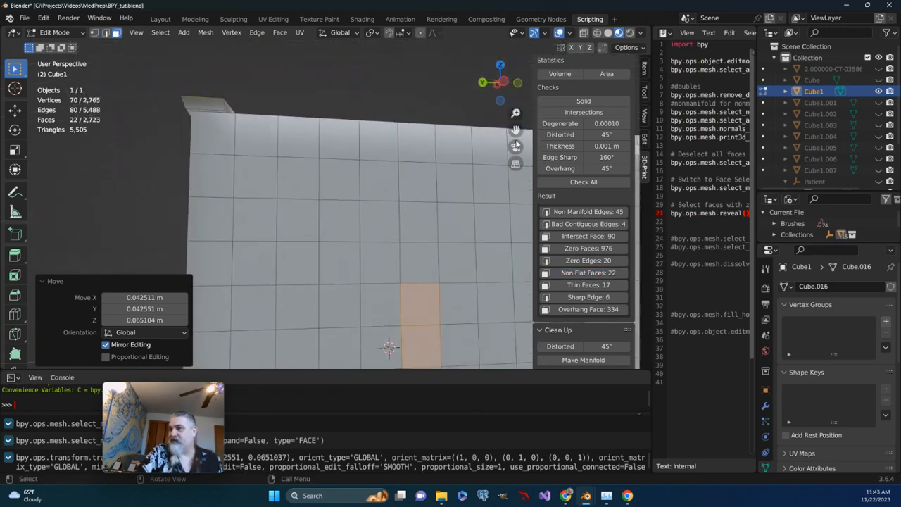
pyautogui.moveTo(518, 135); pyautogui.dragTo(328, 124, button='middle')
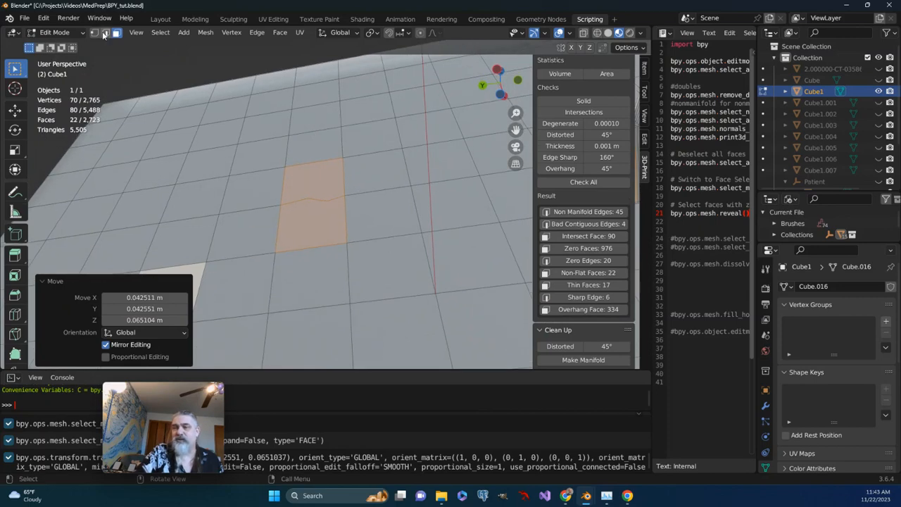
pyautogui.click(94, 33)
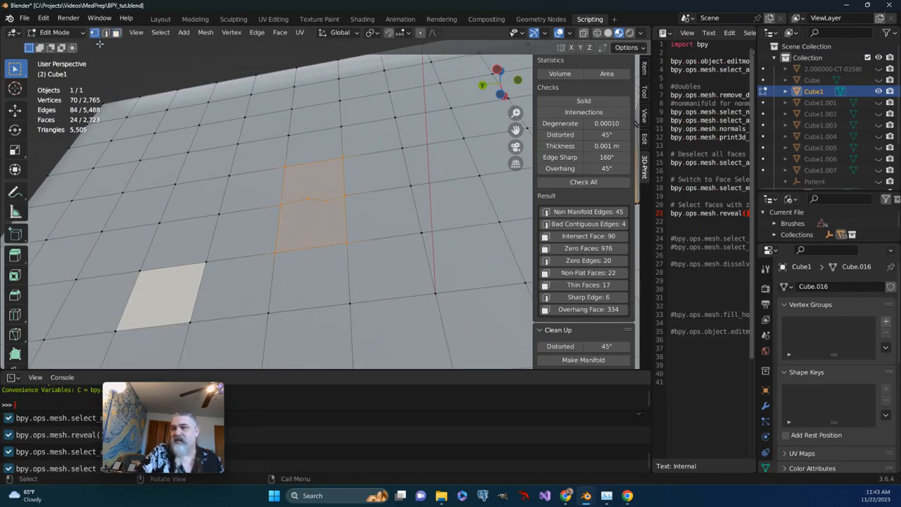
pyautogui.moveTo(288, 232); pyautogui.dragTo(316, 299, button='middle')
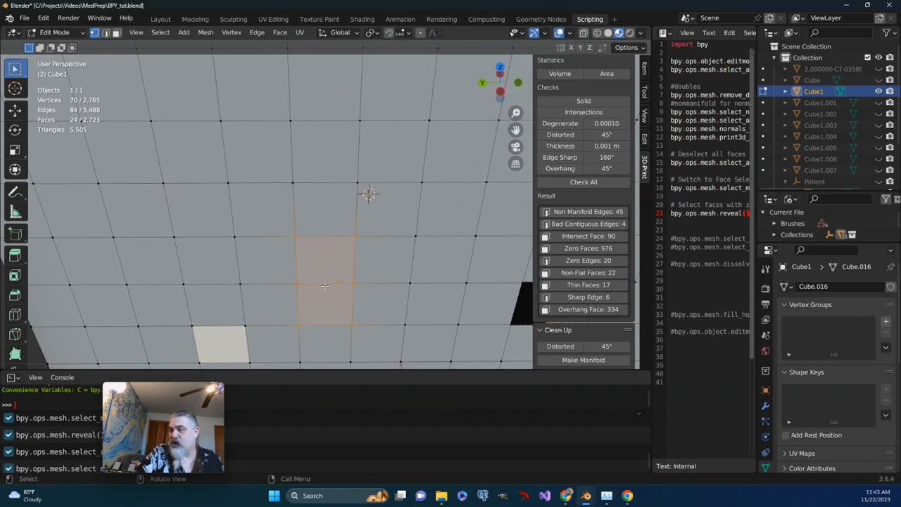
pyautogui.moveTo(323, 296); pyautogui.dragTo(493, 310, button='middle')
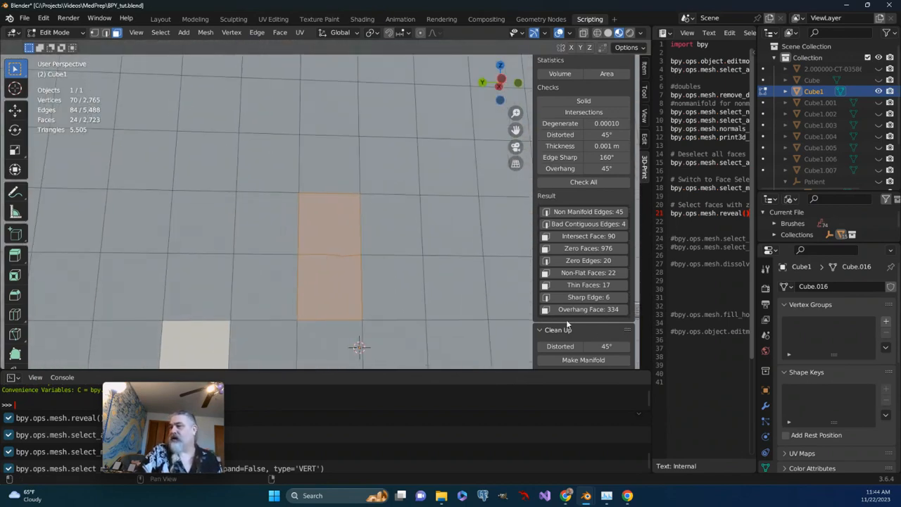
# Select the thin faces from the check results and examine them on the spike protruding from the dense grid patch
pyautogui.click(574, 285)
pyautogui.scroll(-5, 390, 270)
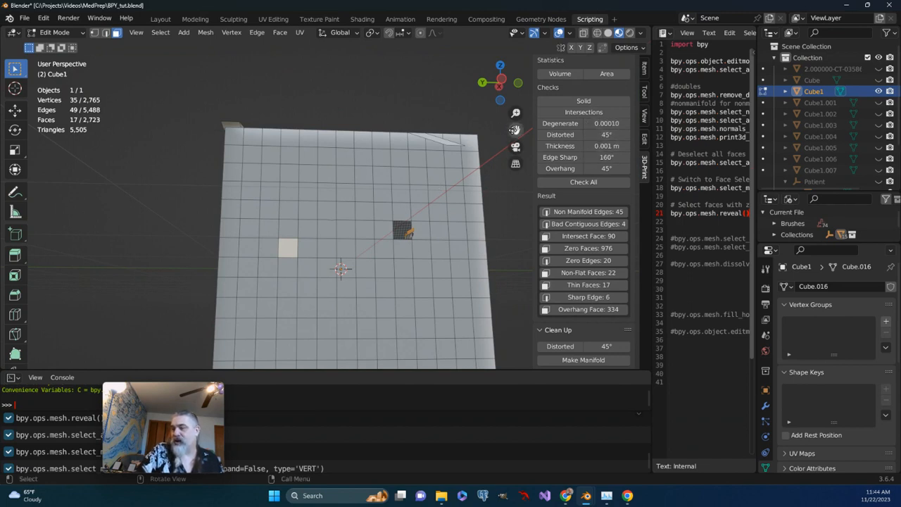
pyautogui.moveTo(515, 130); pyautogui.dragTo(494, 145)
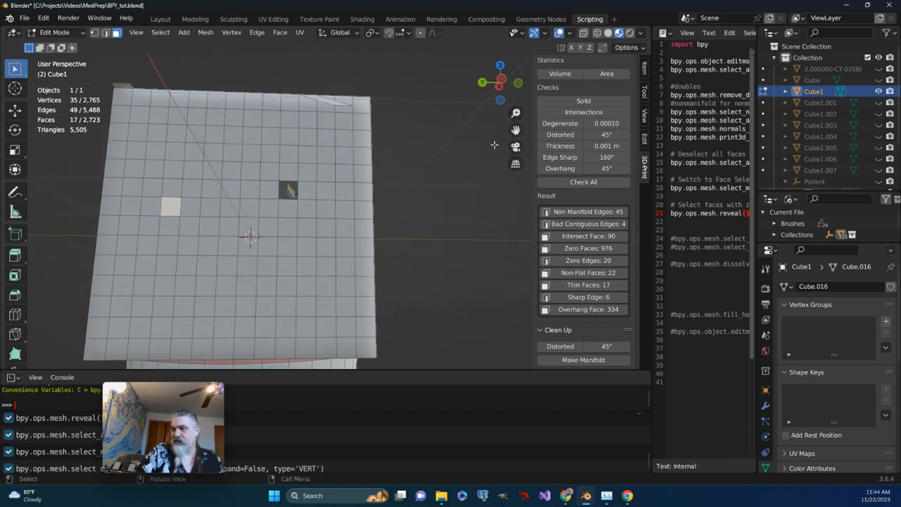
pyautogui.scroll(5, 307, 185)
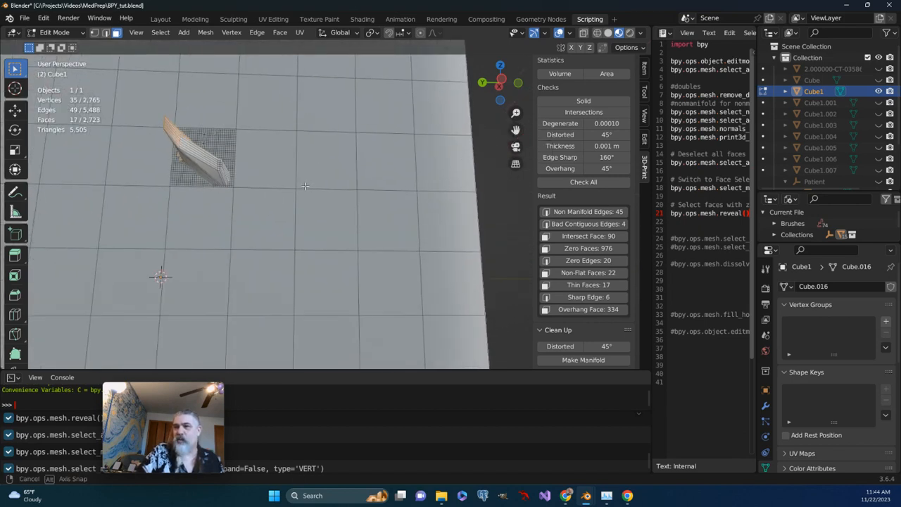
pyautogui.moveTo(307, 189); pyautogui.dragTo(276, 226, button='middle')
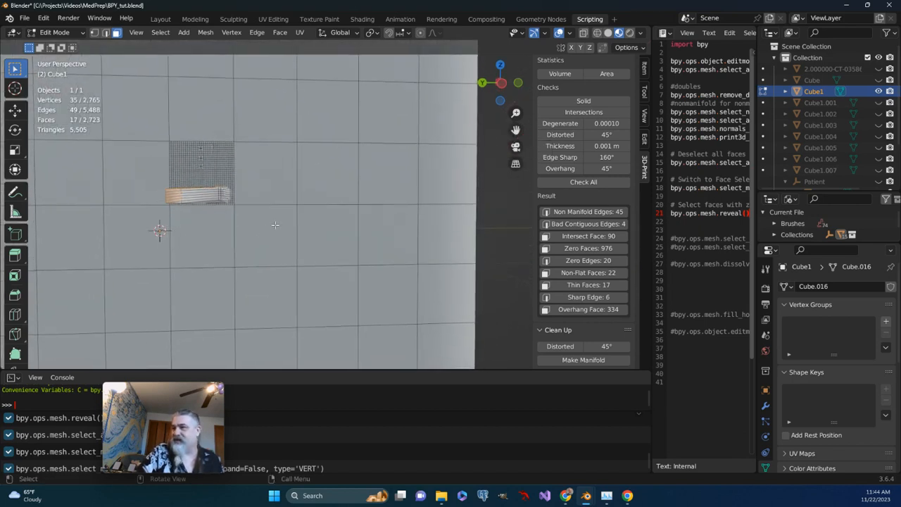
pyautogui.moveTo(211, 205); pyautogui.dragTo(234, 216, button='middle')
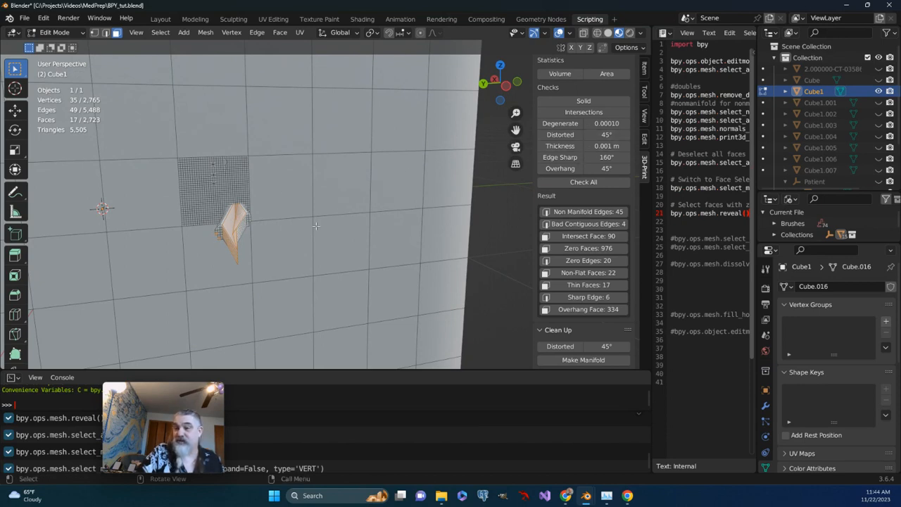
pyautogui.scroll(3, 223, 218)
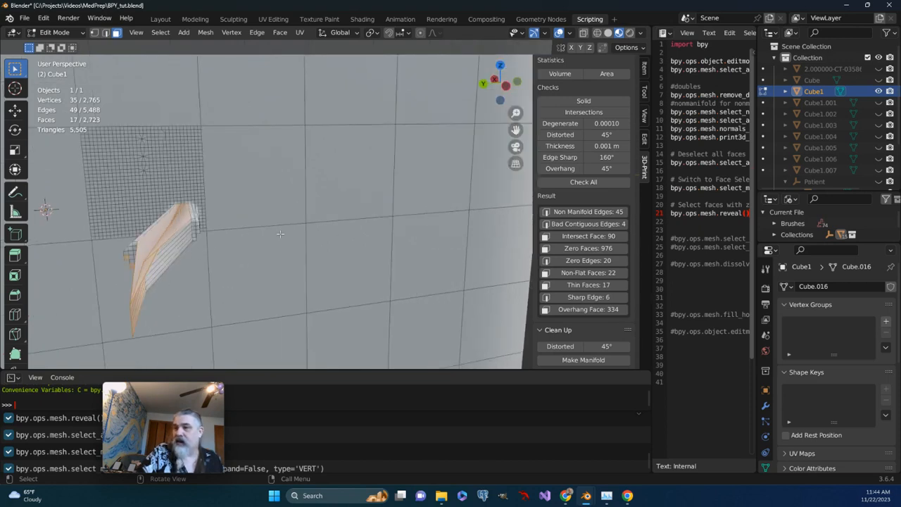
# Select the sharp edges from the check results and inspect them on the spike and across the whole cube
pyautogui.click(575, 297)
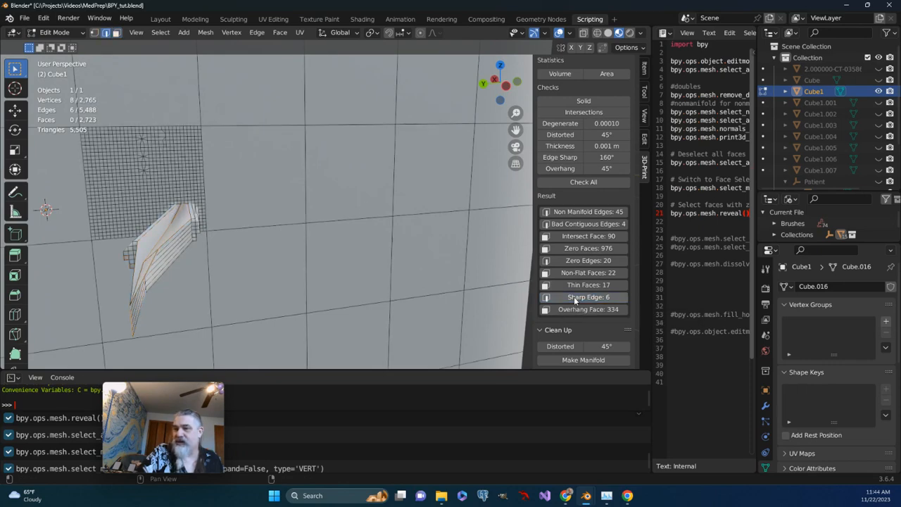
pyautogui.moveTo(380, 212); pyautogui.dragTo(284, 283, button='middle')
pyautogui.scroll(-3, 310, 212)
pyautogui.scroll(-7, 310, 291)
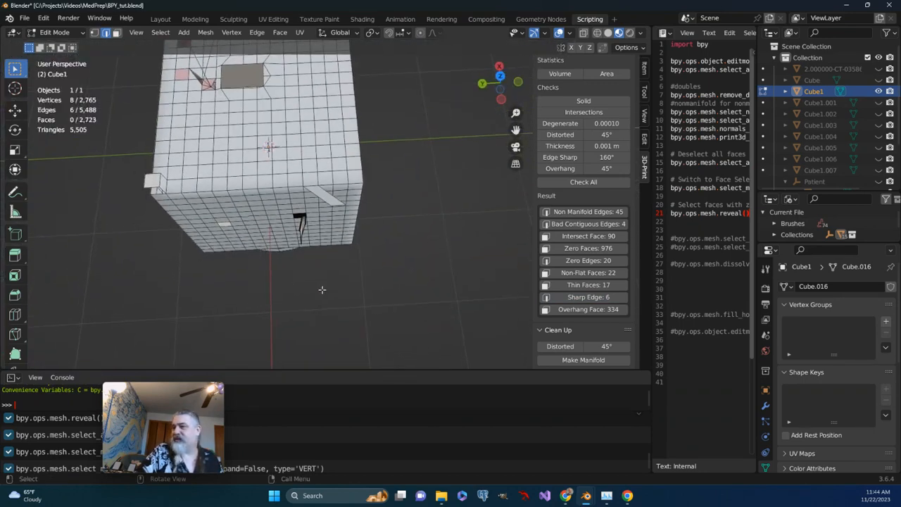
# Switch Cube1 to Object Mode, check its overall dimensions in the transform properties and examine the spike up close
pyautogui.click(645, 71)
pyautogui.scroll(3, 541, 214)
pyautogui.scroll(-3, 470, 205)
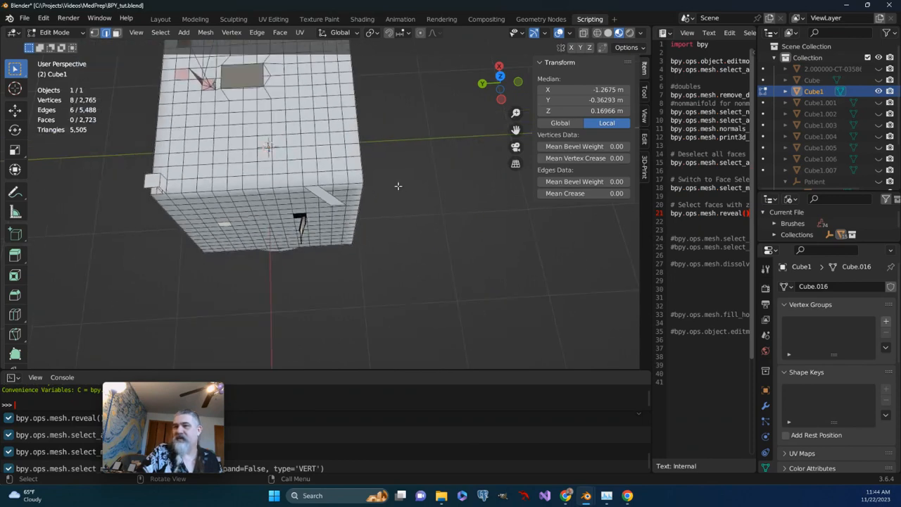
pyautogui.click(56, 32)
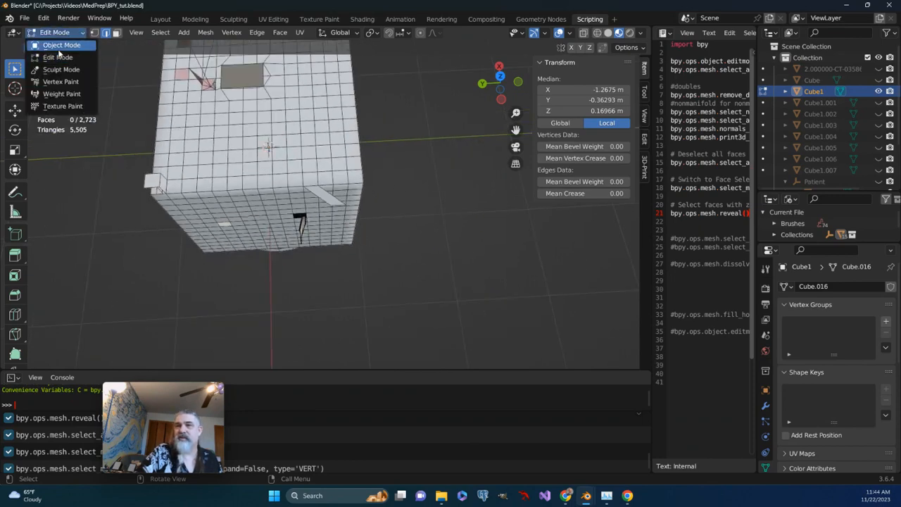
pyautogui.click(61, 46)
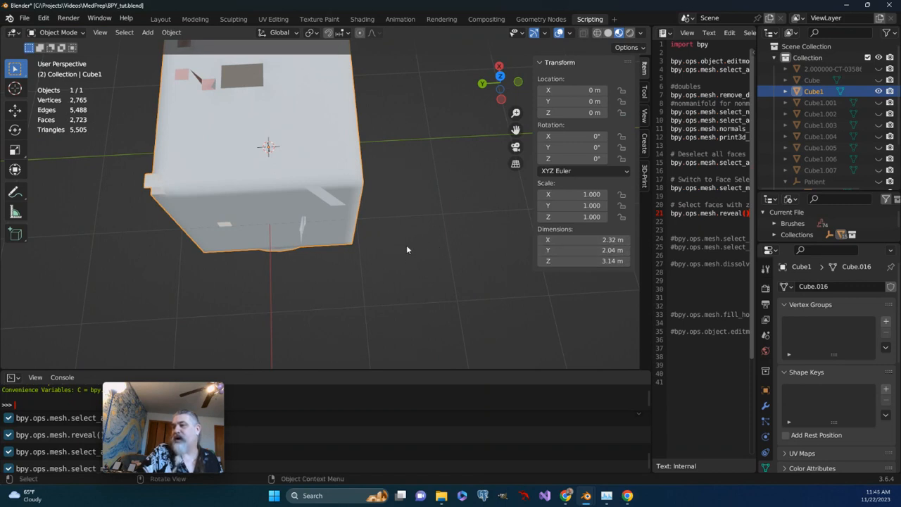
pyautogui.scroll(8, 394, 248)
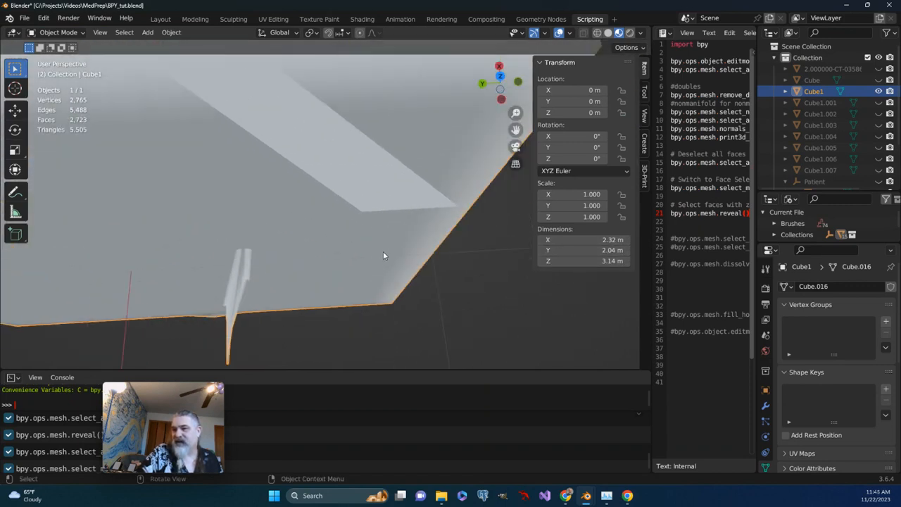
pyautogui.moveTo(383, 252); pyautogui.dragTo(422, 202, button='middle')
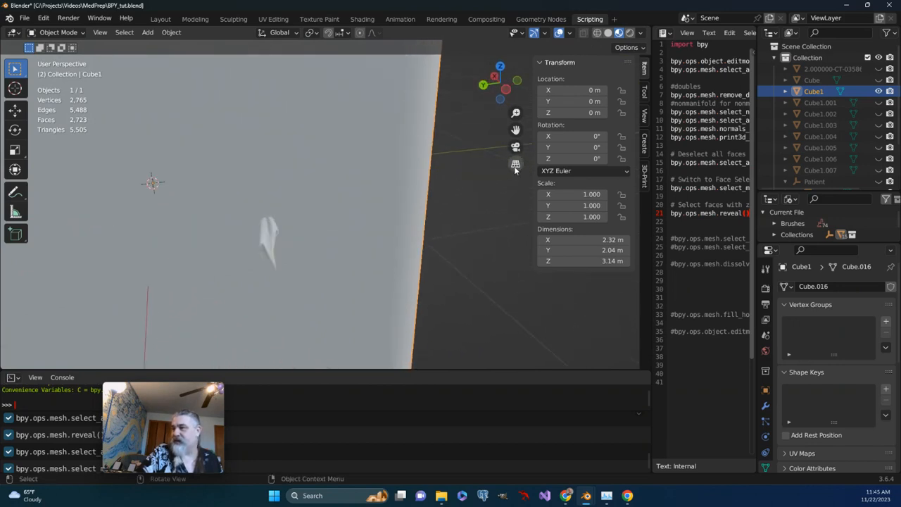
# Return Cube1 to Edit Mode and move the selected sharp edges about -0.548 m along global X to lengthen the spike
pyautogui.click(83, 35)
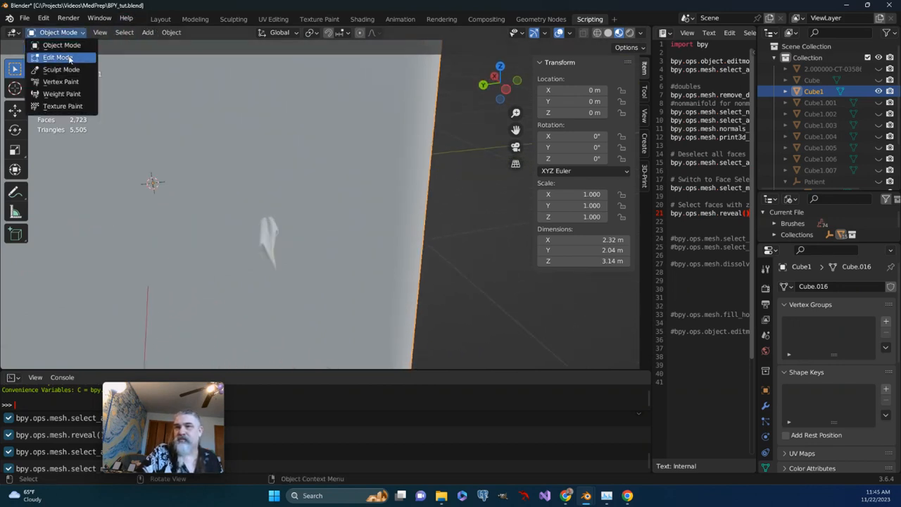
pyautogui.click(68, 61)
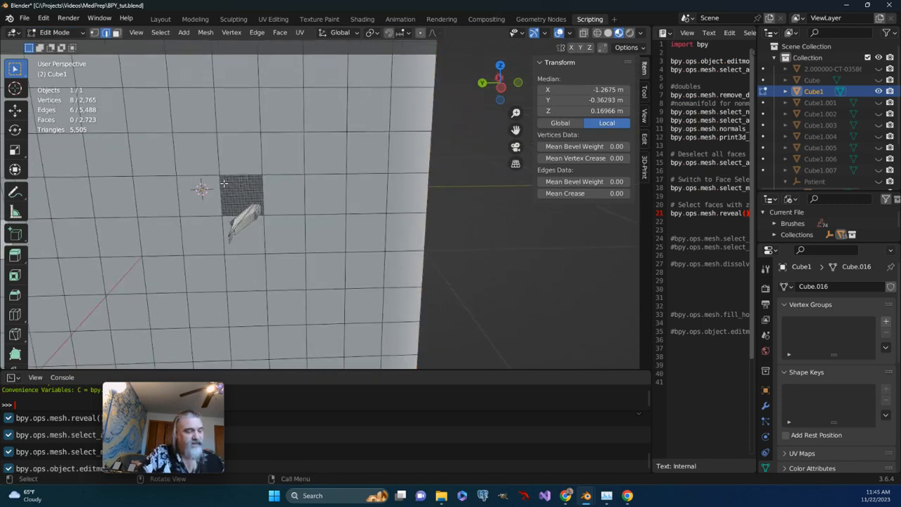
pyautogui.press('g')
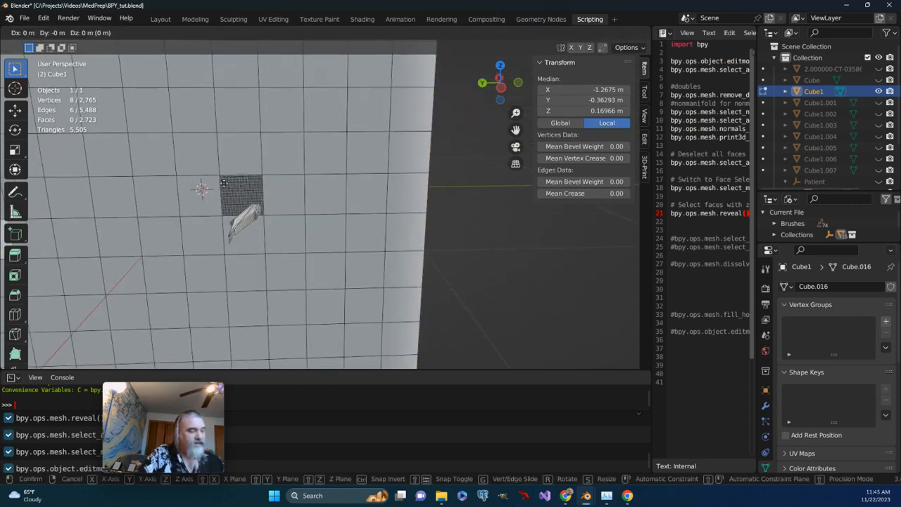
pyautogui.press('x')
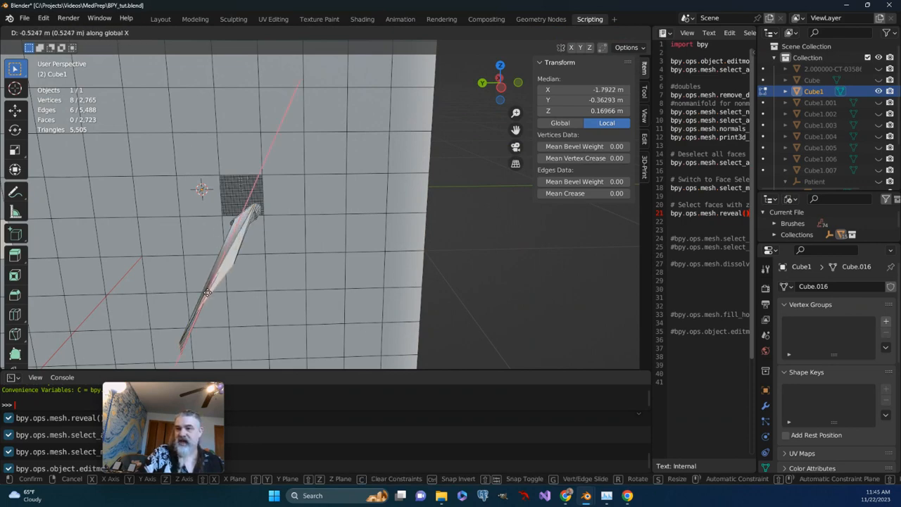
pyautogui.click(208, 292)
# Examine the lengthened spike's thin profile and tip from several angles and bring back the 3D-Print check results
pyautogui.moveTo(212, 296); pyautogui.dragTo(269, 236, button='middle')
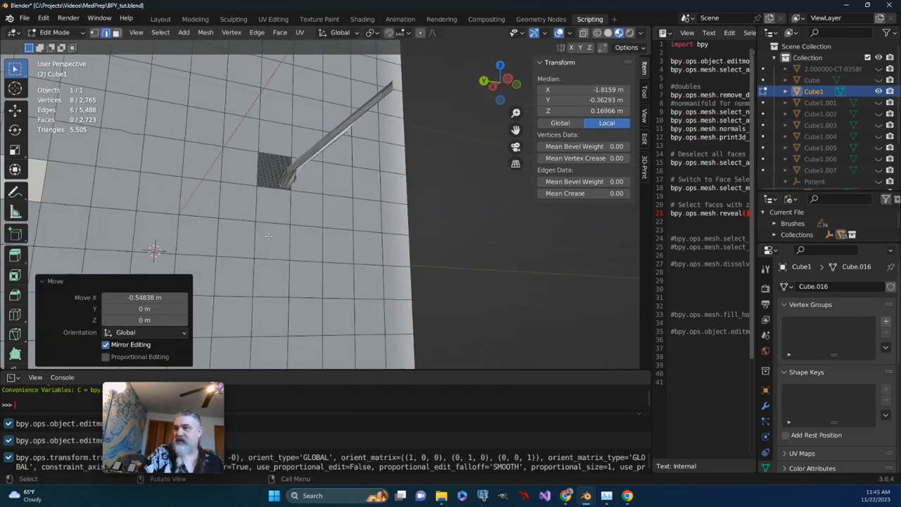
pyautogui.moveTo(370, 146); pyautogui.dragTo(448, 245, button='middle')
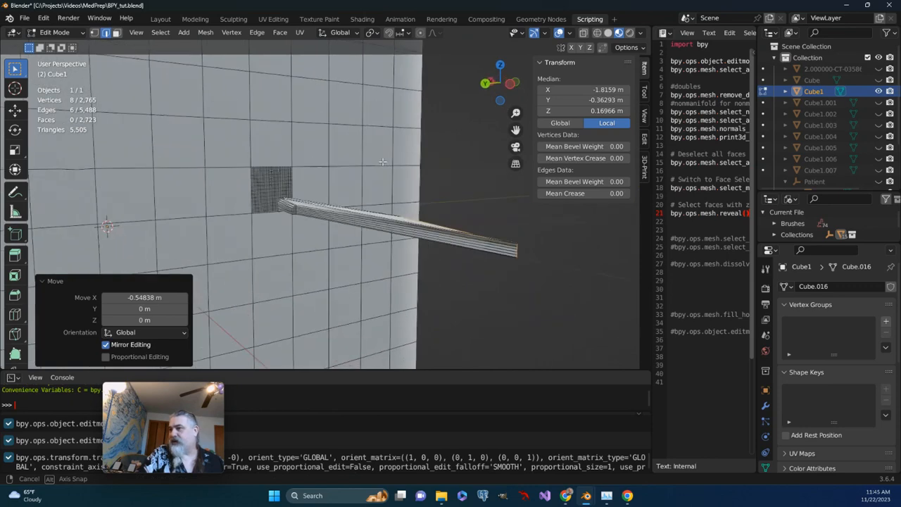
pyautogui.moveTo(507, 256); pyautogui.dragTo(473, 228, button='middle')
pyautogui.moveTo(512, 131); pyautogui.dragTo(342, 259, button='middle')
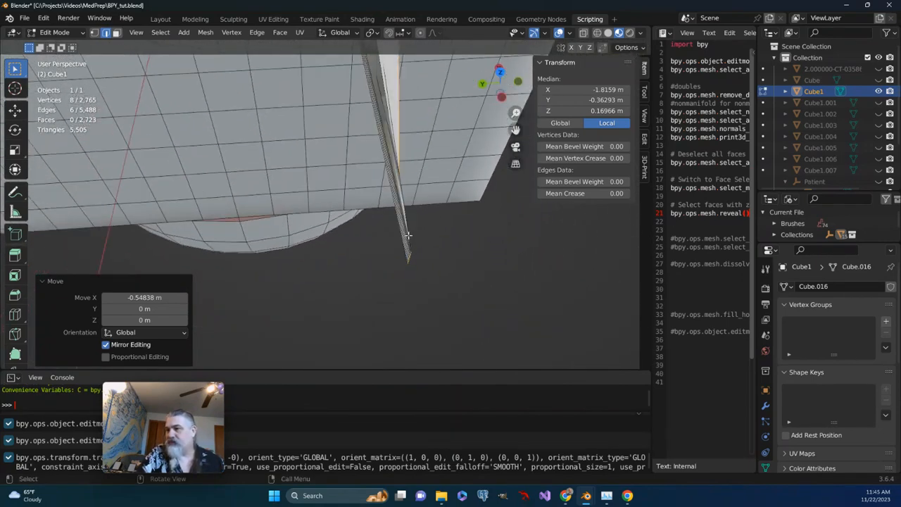
pyautogui.moveTo(397, 195); pyautogui.dragTo(355, 238, button='middle')
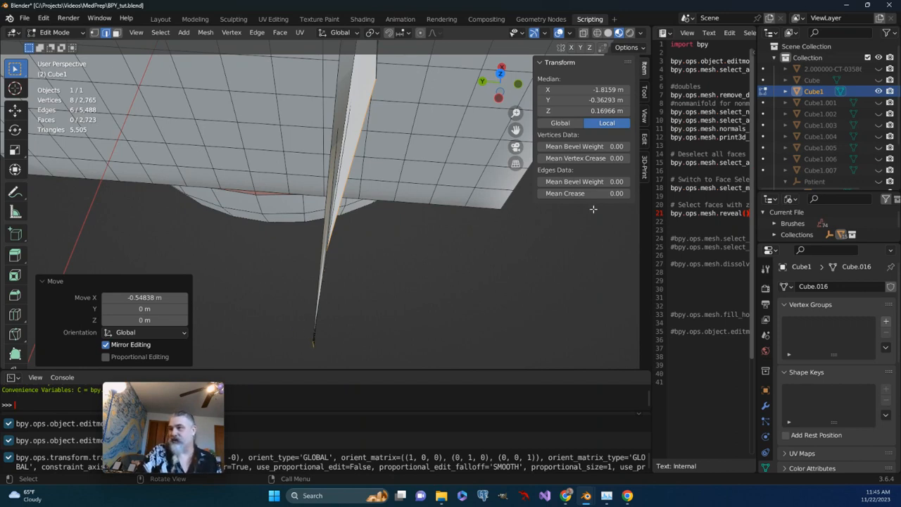
pyautogui.click(644, 169)
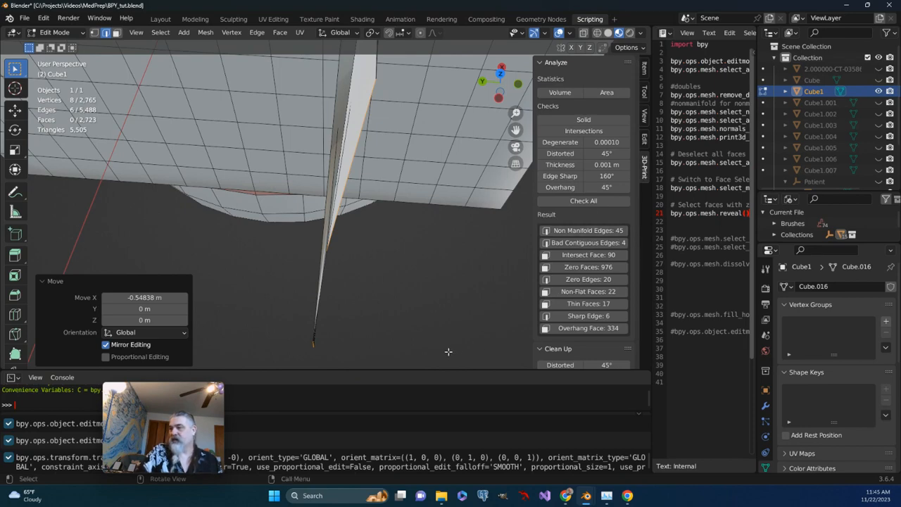
pyautogui.moveTo(471, 316); pyautogui.dragTo(301, 271, button='middle')
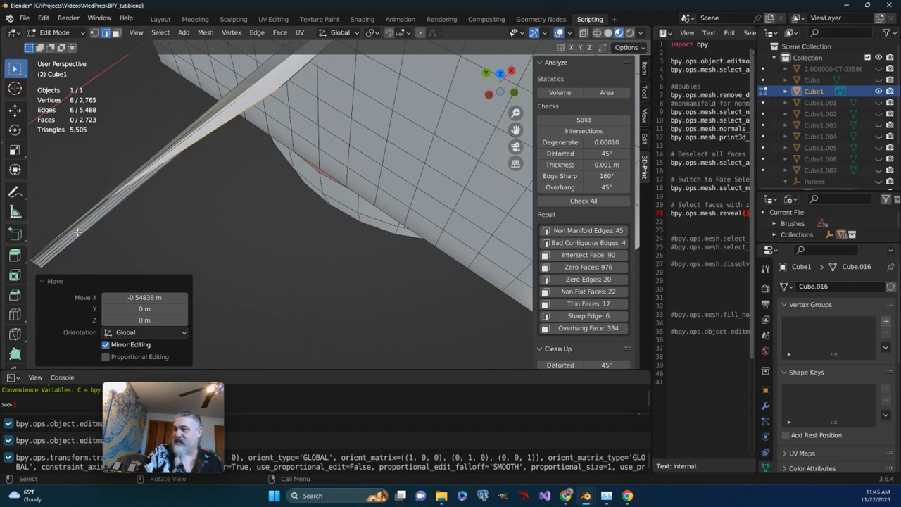
pyautogui.scroll(-3, 487, 316)
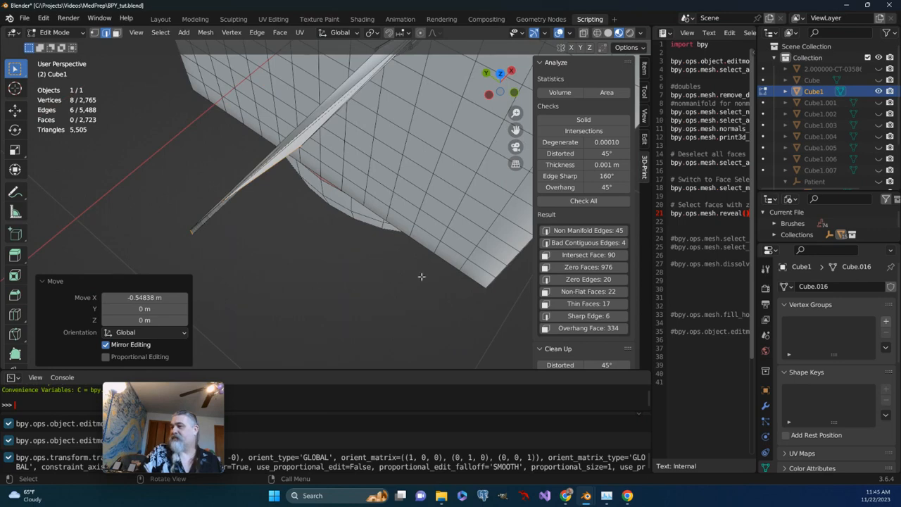
# Select the overhang faces from the check results and examine them on the dome and the cube's underside, including from the front
pyautogui.moveTo(421, 277); pyautogui.dragTo(454, 228, button='middle')
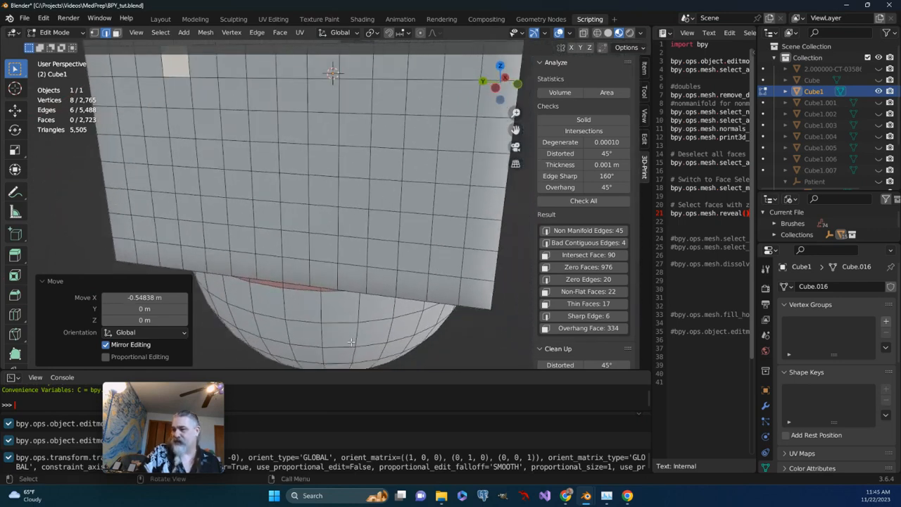
pyautogui.moveTo(351, 342); pyautogui.dragTo(507, 334, button='middle')
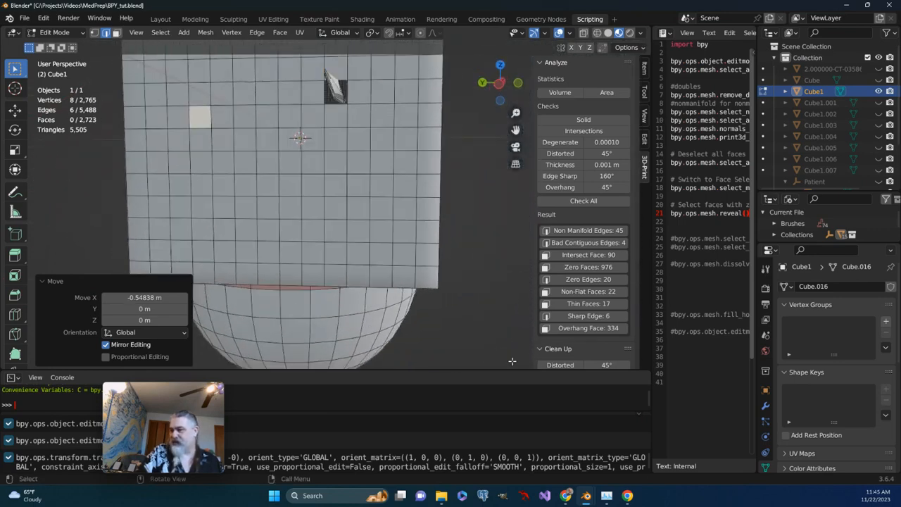
pyautogui.click(582, 328)
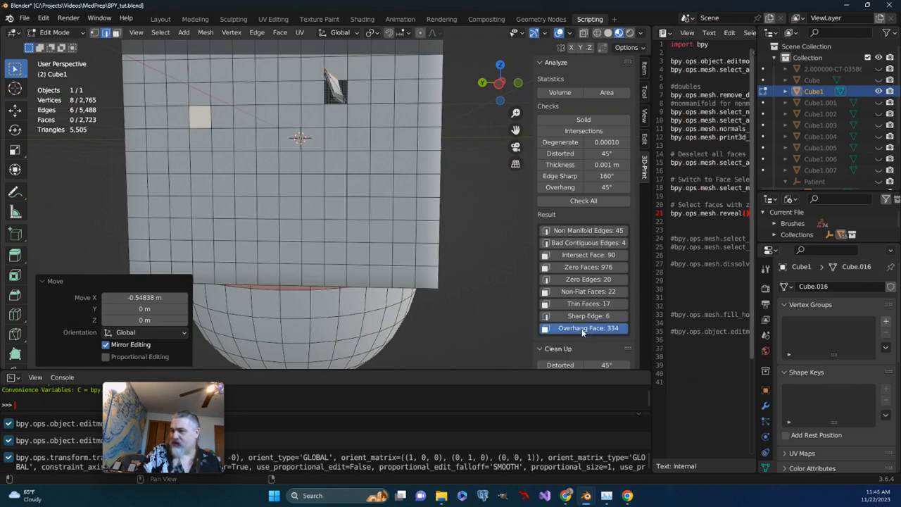
pyautogui.scroll(-3, 361, 322)
pyautogui.moveTo(358, 316); pyautogui.dragTo(394, 345, button='middle')
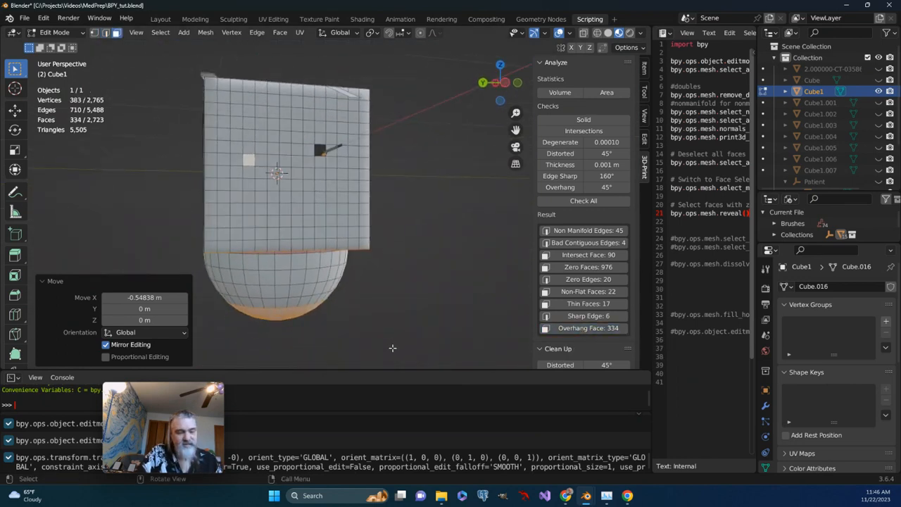
pyautogui.press('KP_1')
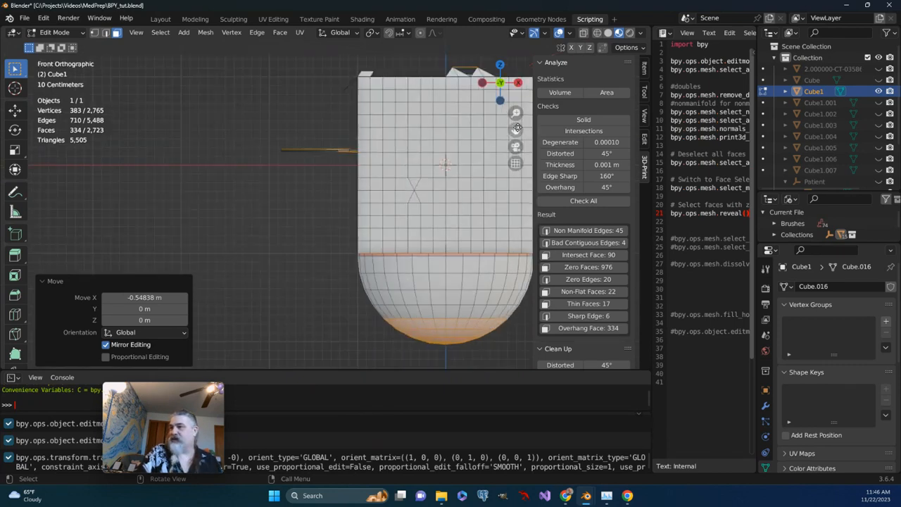
pyautogui.moveTo(515, 130); pyautogui.dragTo(374, 79)
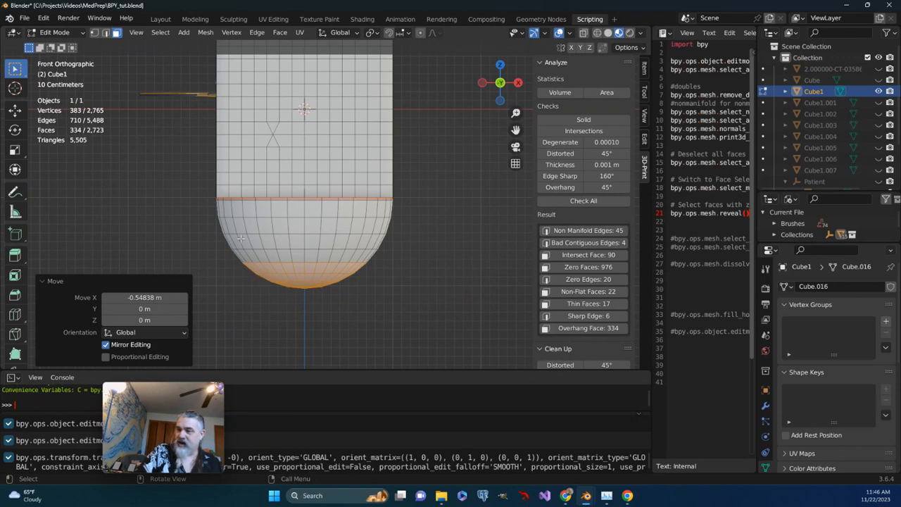
pyautogui.moveTo(241, 239); pyautogui.dragTo(231, 185, button='middle')
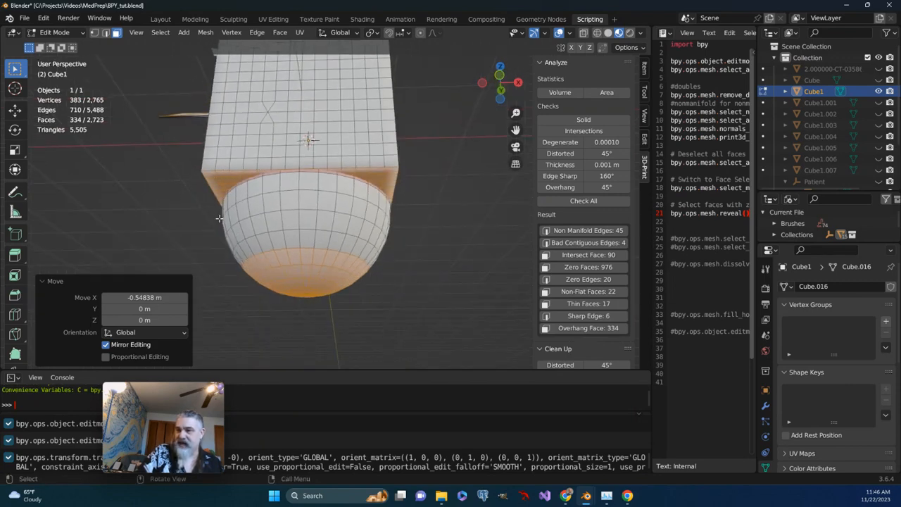
pyautogui.moveTo(219, 218); pyautogui.dragTo(227, 253, button='middle')
pyautogui.scroll(-3, 240, 248)
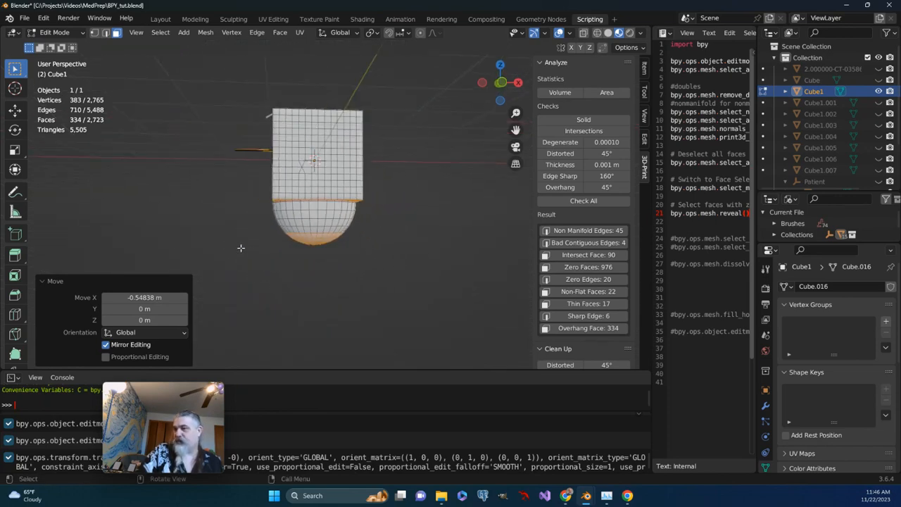
pyautogui.moveTo(369, 178); pyautogui.dragTo(383, 189, button='middle')
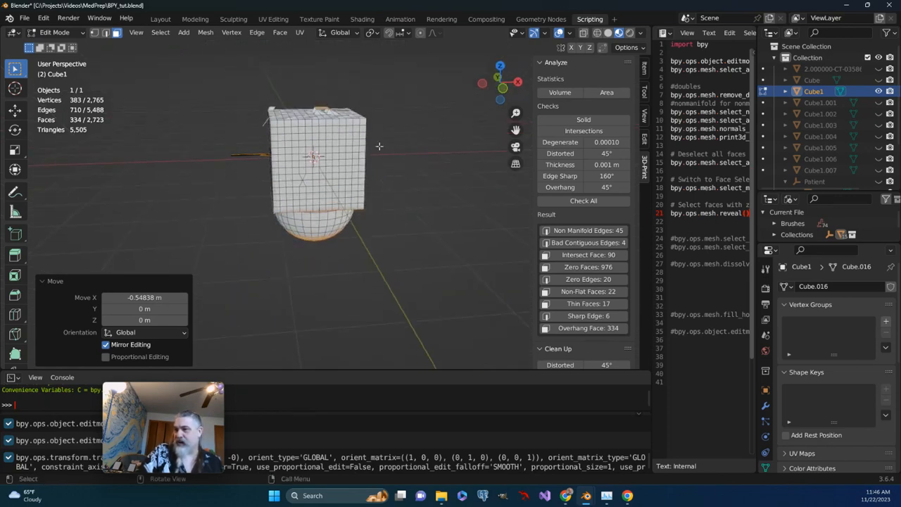
# Inspect the selected overhang faces with the model viewed upside down, dome upward, from several sides
pyautogui.moveTo(377, 123); pyautogui.dragTo(367, 316, button='middle')
pyautogui.scroll(1, 351, 321)
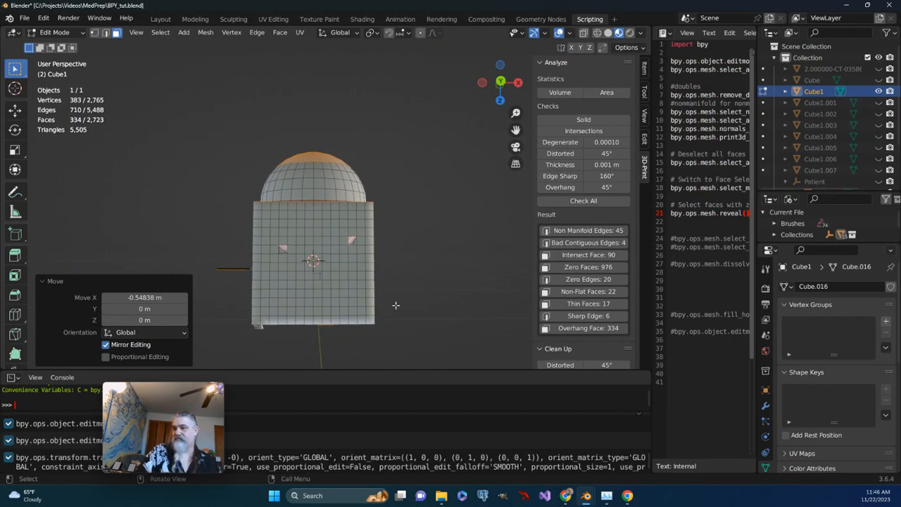
pyautogui.moveTo(411, 287); pyautogui.dragTo(411, 290, button='middle')
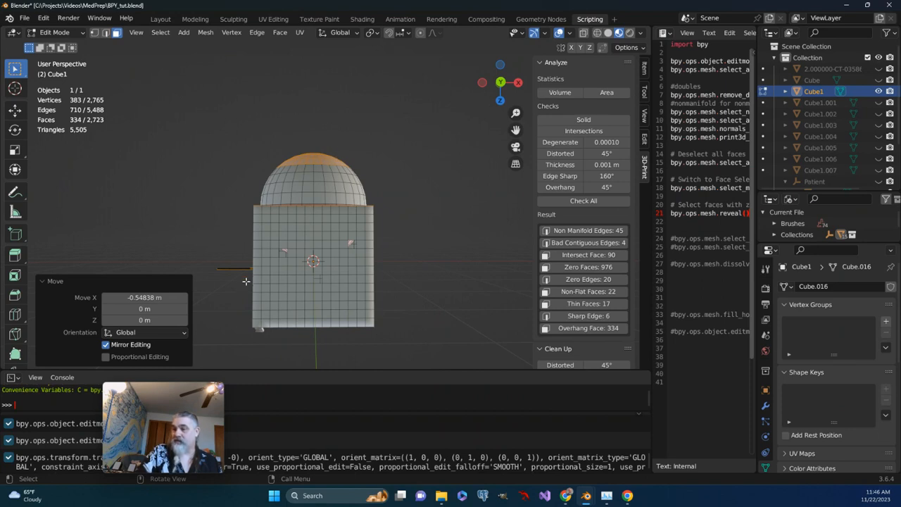
pyautogui.moveTo(276, 278); pyautogui.dragTo(318, 326, button='middle')
pyautogui.moveTo(423, 260); pyautogui.dragTo(345, 304, button='middle')
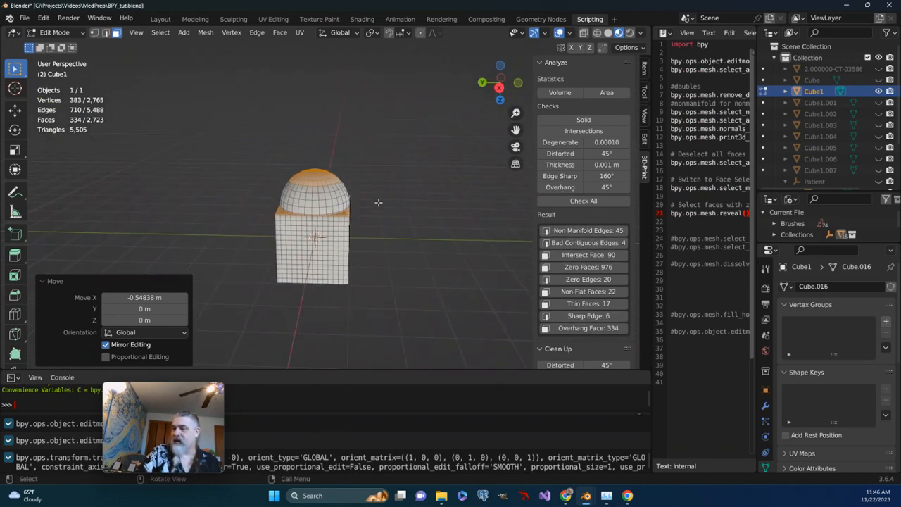
pyautogui.moveTo(362, 211); pyautogui.dragTo(397, 274, button='middle')
pyautogui.scroll(4, 261, 219)
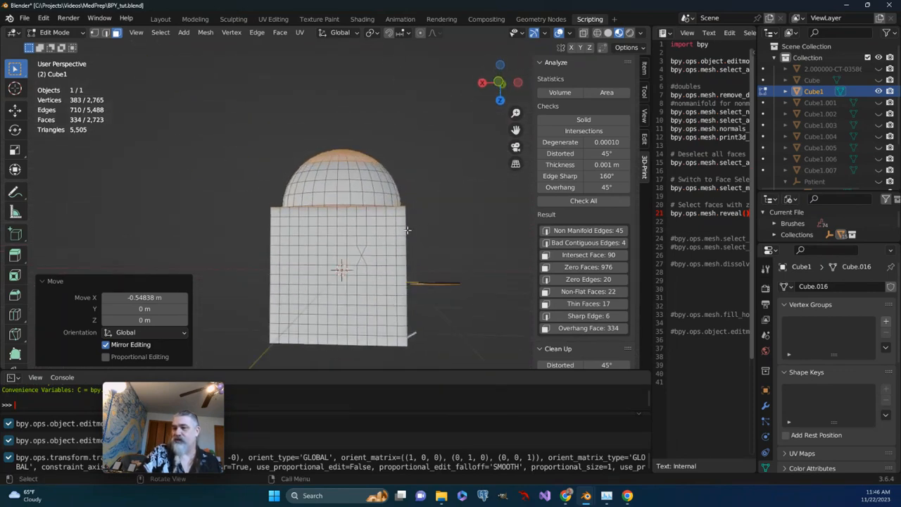